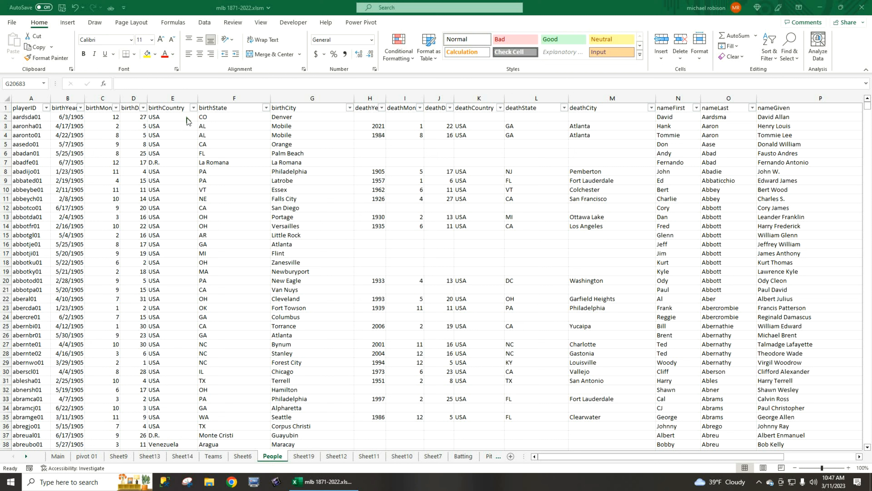
pyautogui.click(169, 117)
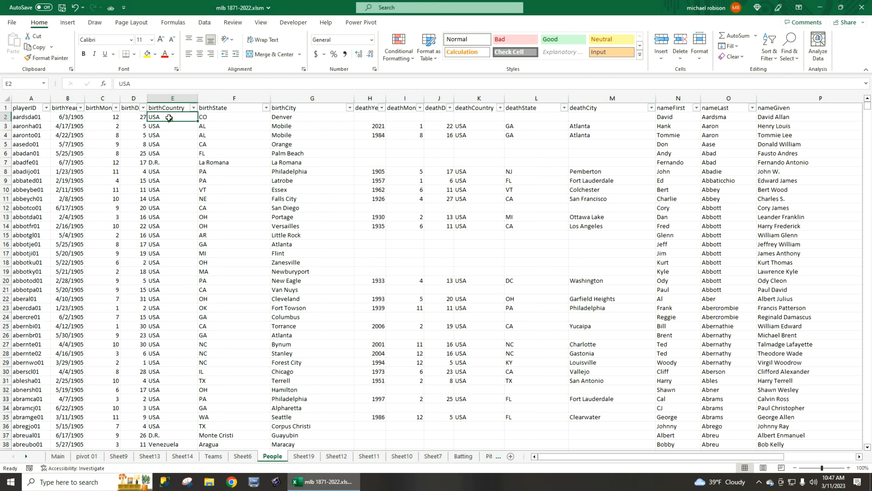
pyautogui.hotkey('ctrl', 'shift', 'Down')
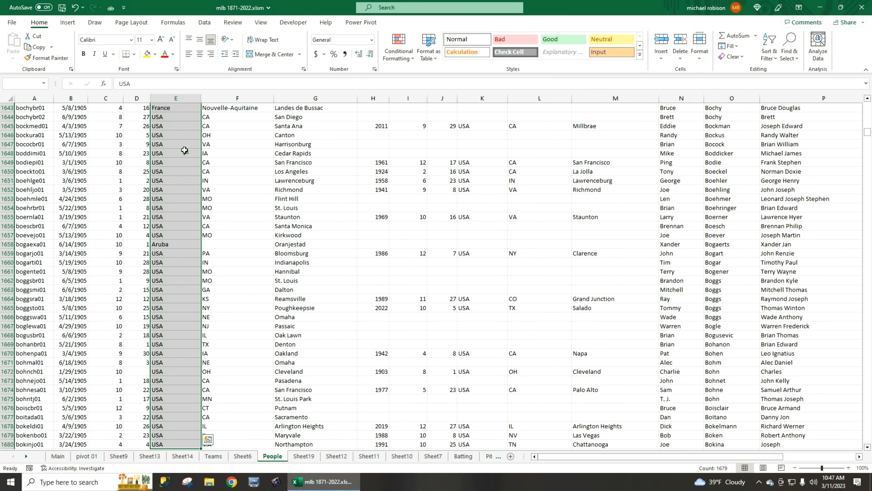
pyautogui.scroll(-4, 182, 400)
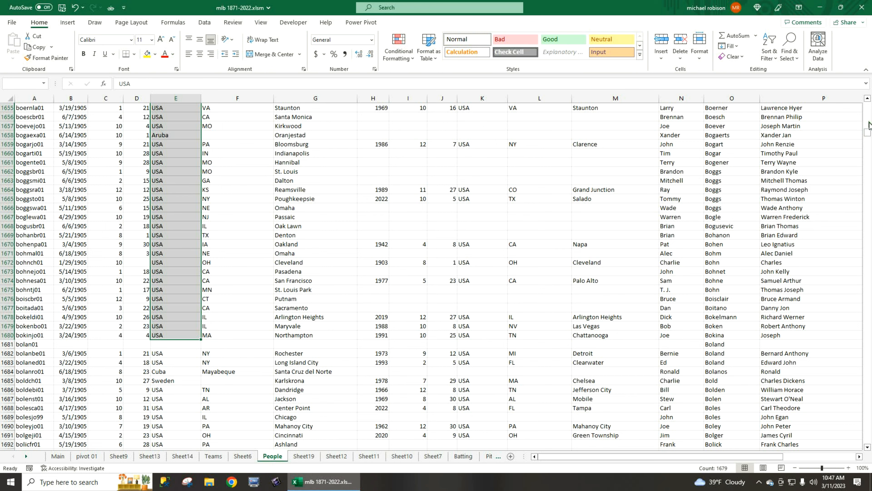
pyautogui.moveTo(868, 135); pyautogui.dragTo(868, 103)
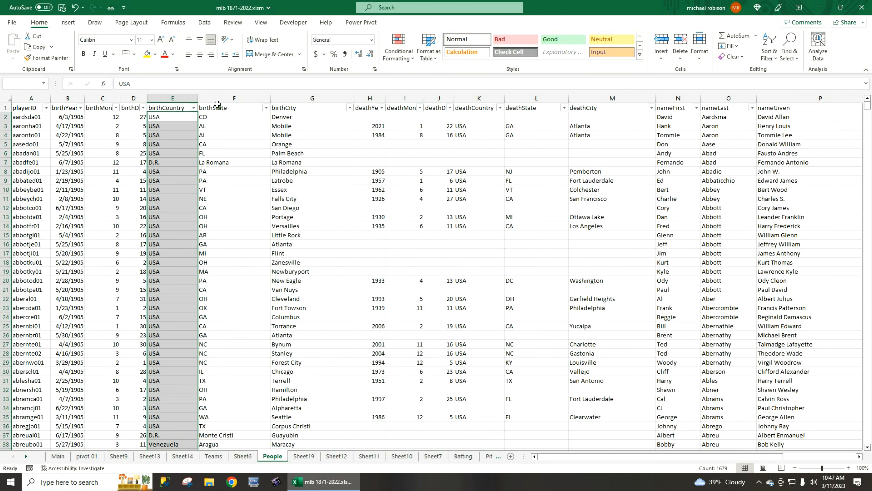
# Filter the birthCountry column of the People sheet to exclude blank entries
pyautogui.click(193, 108)
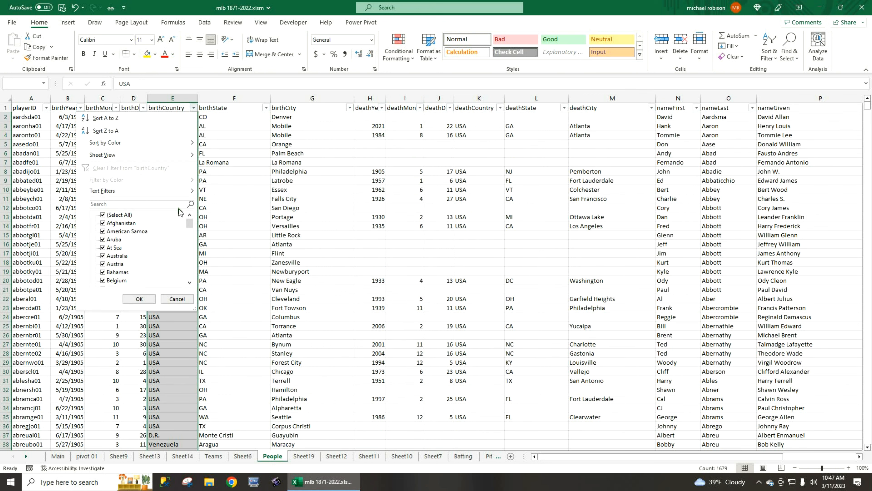
pyautogui.moveTo(191, 228); pyautogui.dragTo(190, 274)
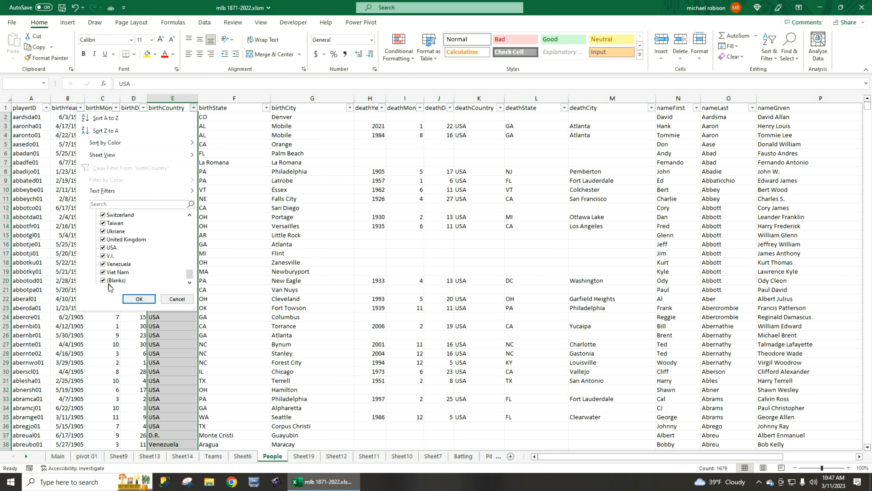
pyautogui.click(102, 280)
pyautogui.click(139, 298)
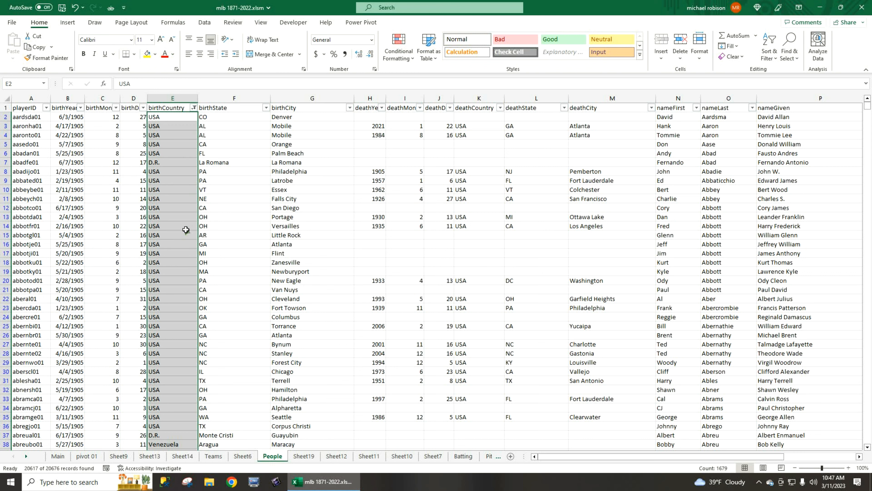
# Copy all filtered birthCountry values from E2 down and paste them into a new sheet starting at A2
pyautogui.click(182, 118)
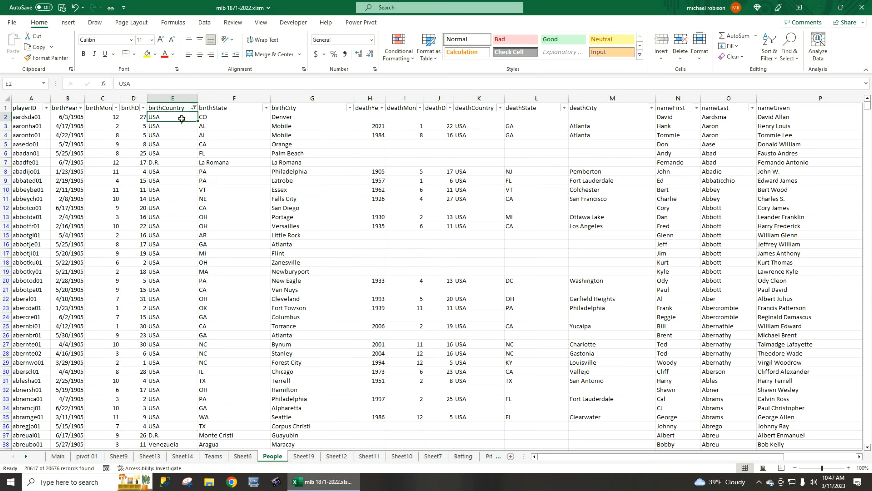
pyautogui.hotkey('ctrl', 'shift', 'Down')
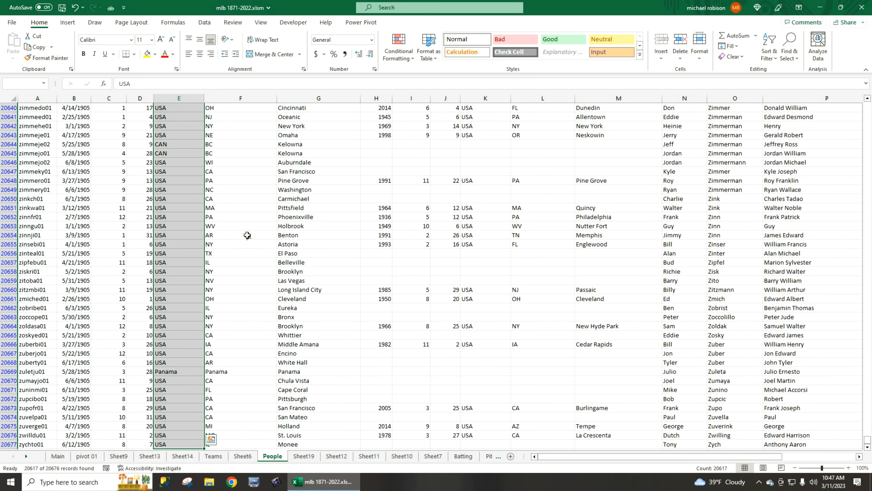
pyautogui.hotkey('ctrl', 'c')
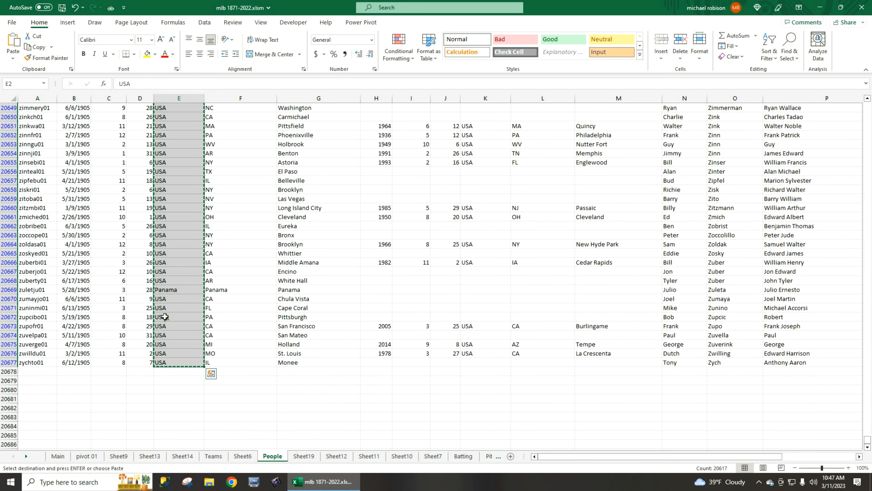
pyautogui.click(511, 456)
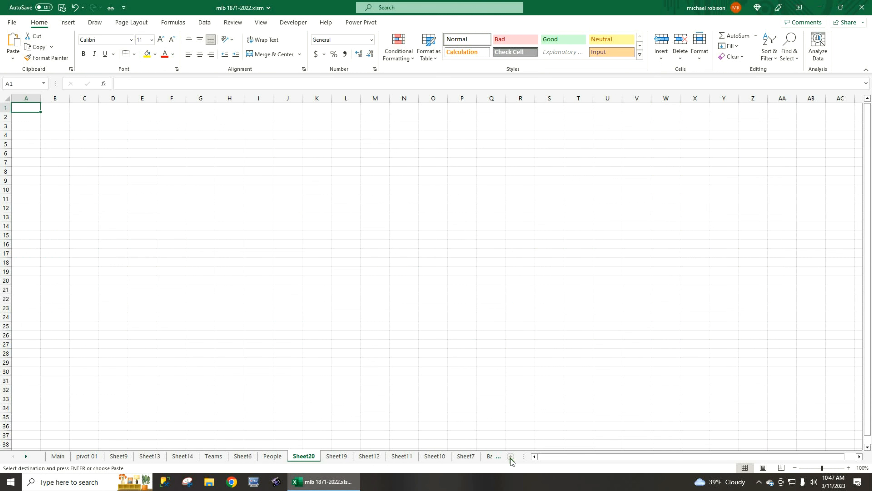
pyautogui.click(21, 117)
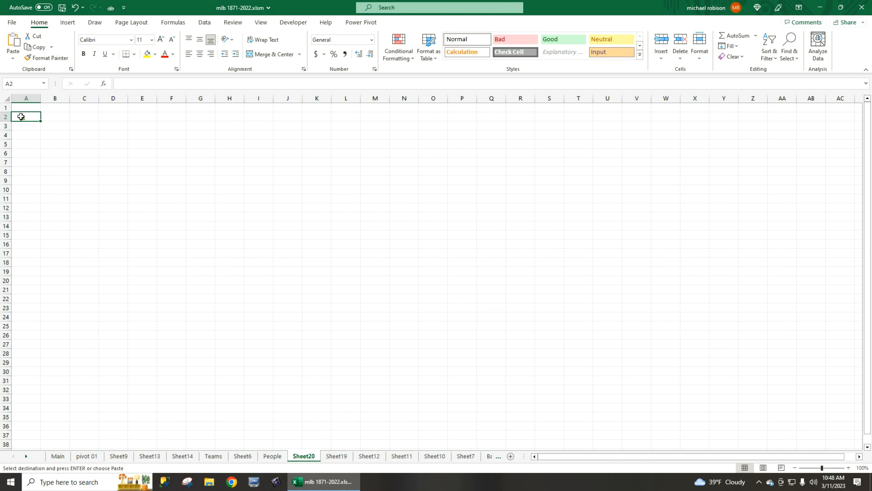
pyautogui.hotkey('ctrl', 'v')
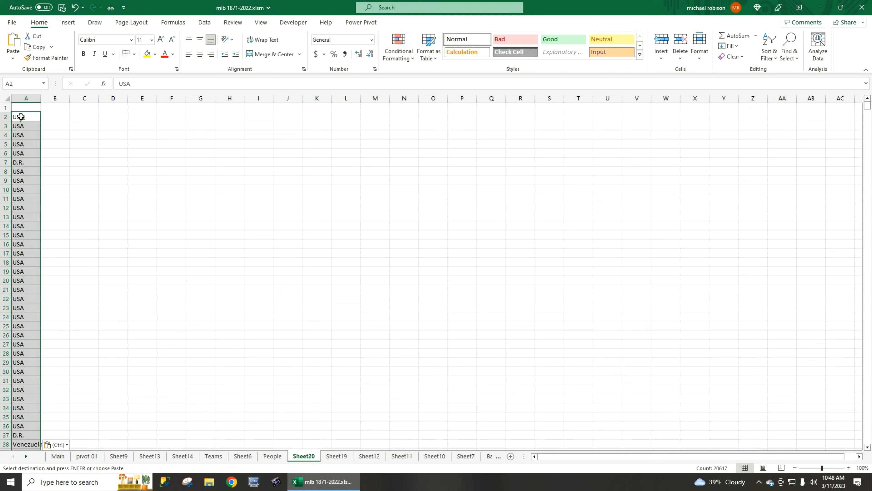
# Enter the header "Country" in cell A1 of the new sheet
pyautogui.click(27, 108)
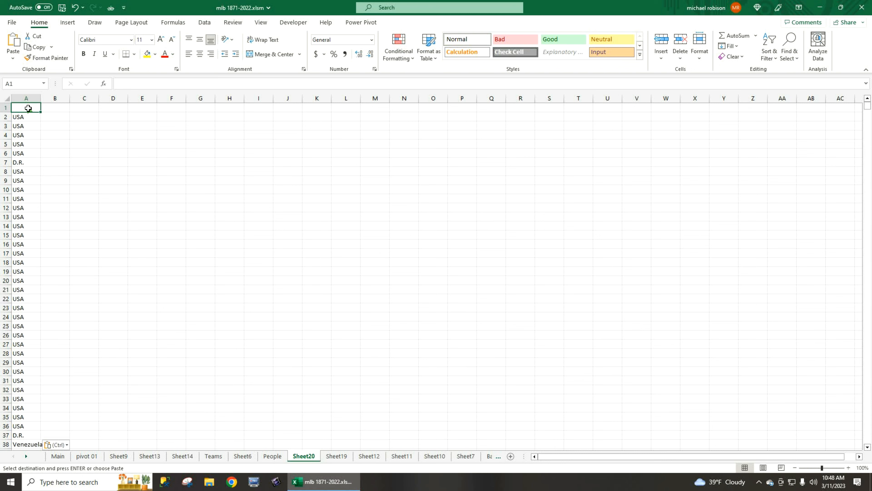
pyautogui.write('Cubao8')
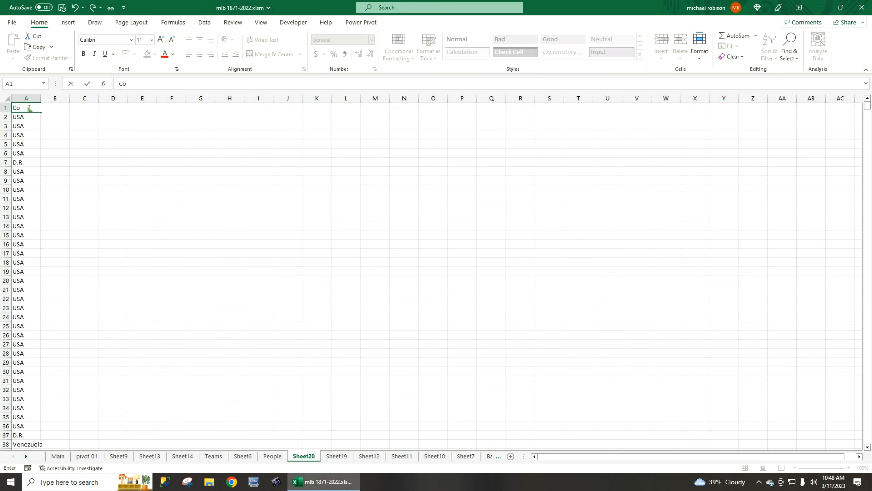
pyautogui.write('ntry')
pyautogui.click(176, 304)
# Remove the duplicate values from the country list in column A, from A2 down, without treating the first value as a header
pyautogui.moveTo(21, 117); pyautogui.dragTo(25, 140)
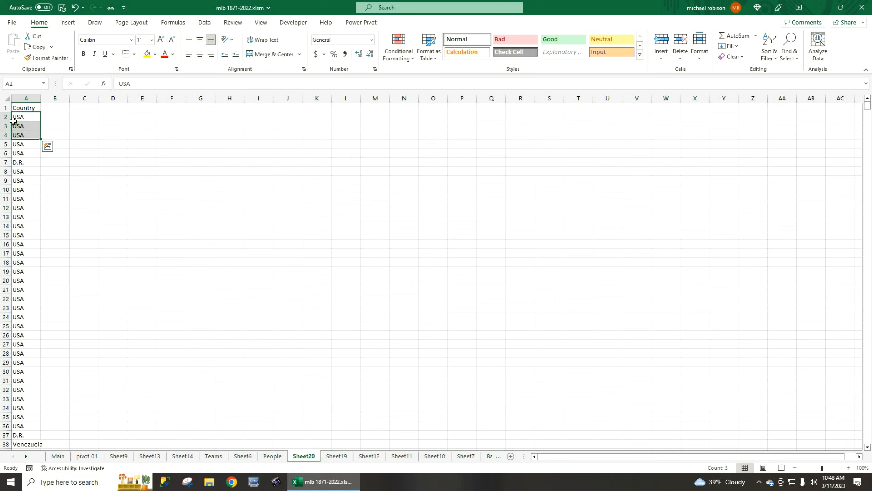
pyautogui.click(33, 117)
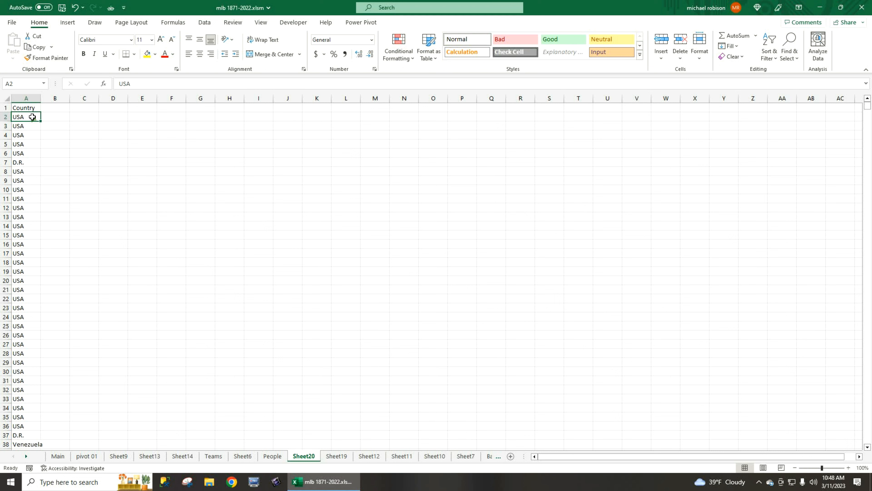
pyautogui.hotkey('ctrl', 'shift', 'Down')
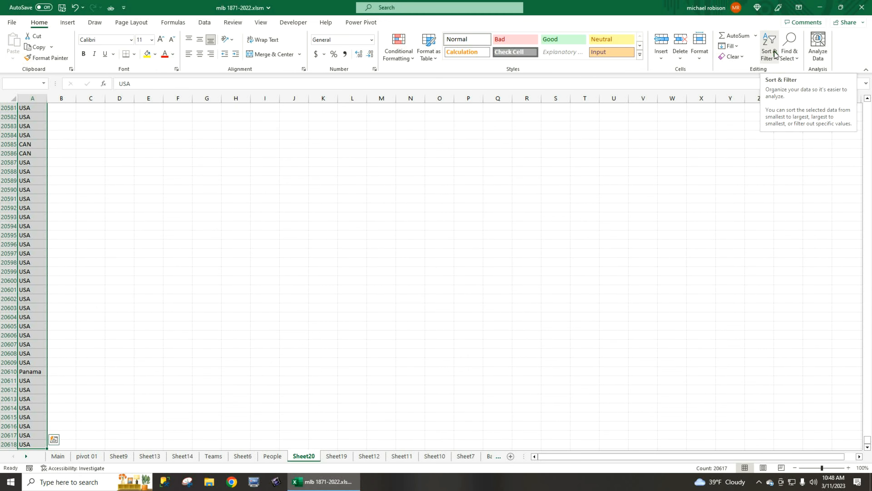
pyautogui.click(204, 23)
pyautogui.click(581, 47)
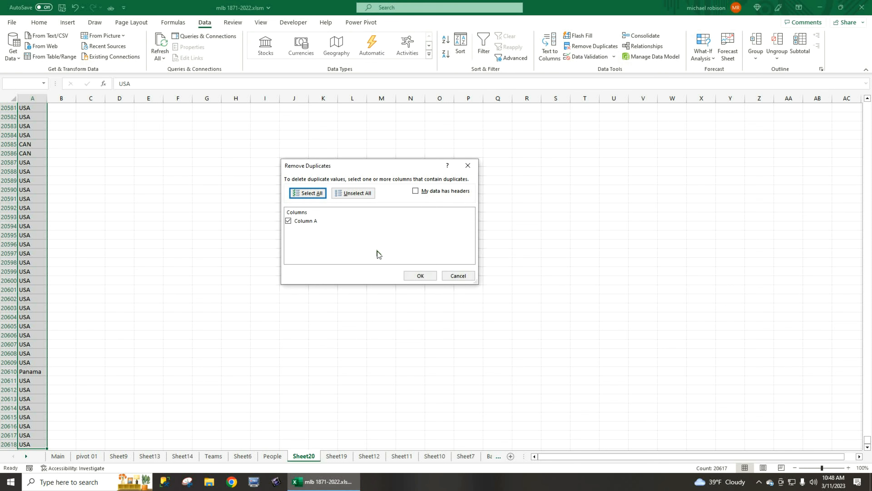
pyautogui.click(420, 275)
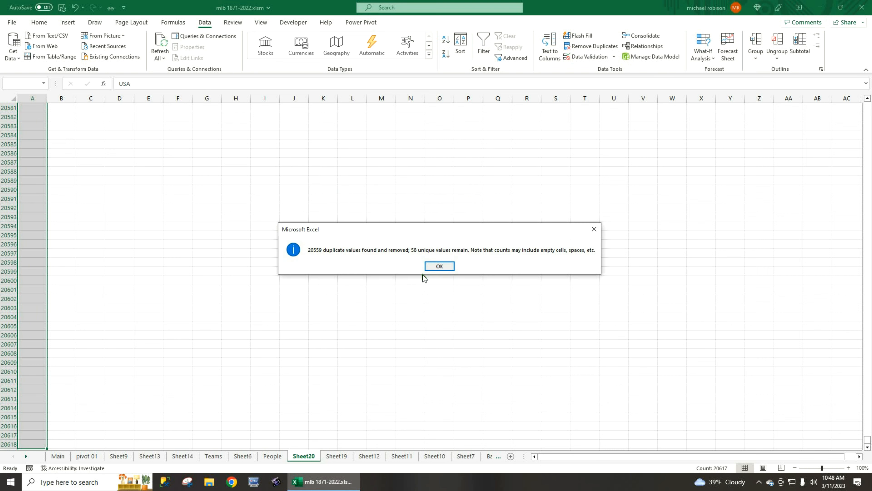
pyautogui.click(443, 267)
# Return to the start of the sheet, autofit column A to the country names and look through the list
pyautogui.click(66, 192)
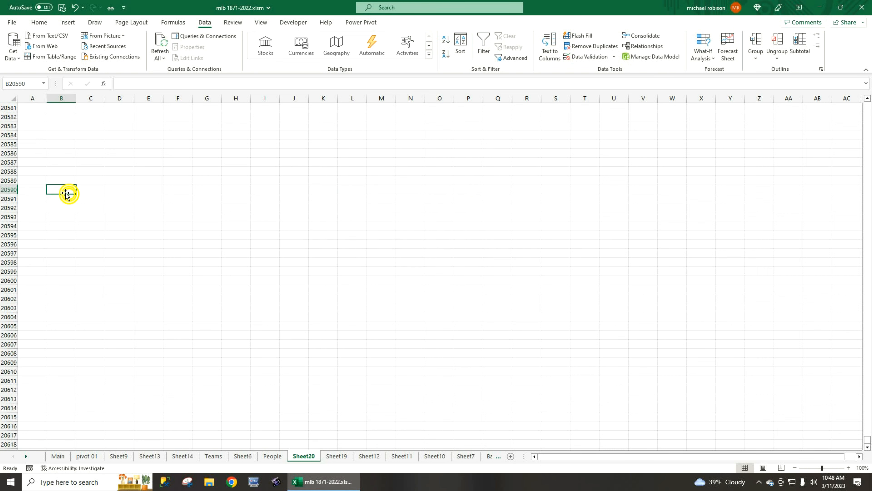
pyautogui.hotkey('ctrl', 'shift', 'Up')
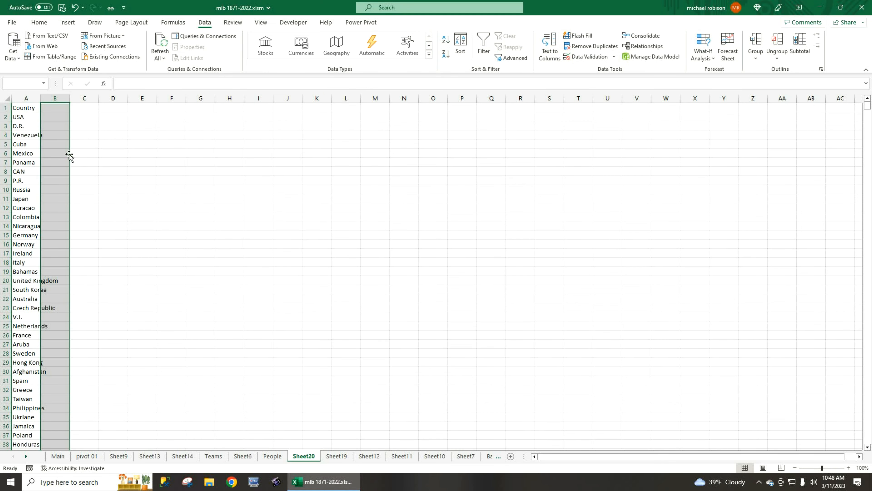
pyautogui.doubleClick(41, 98)
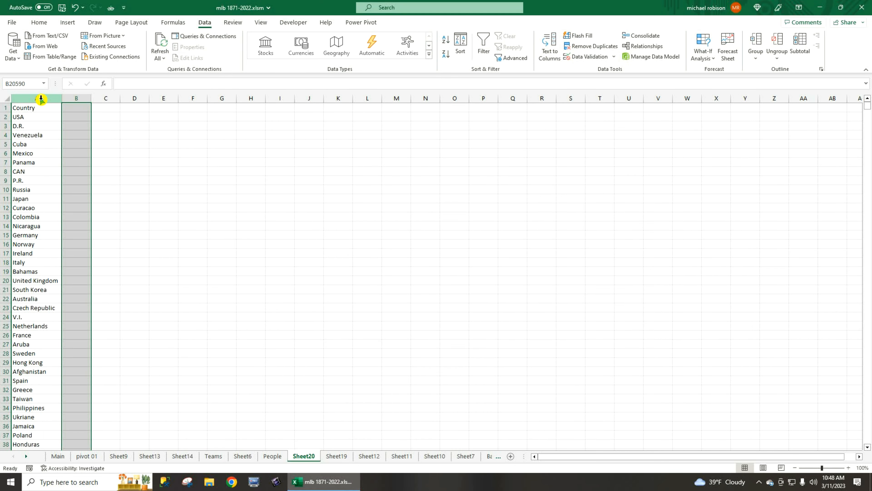
pyautogui.click(34, 108)
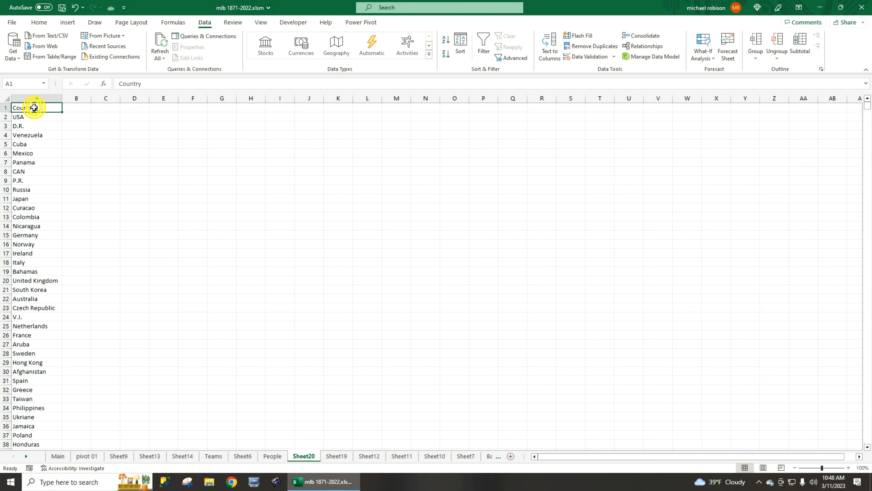
pyautogui.moveTo(31, 117); pyautogui.dragTo(20, 244)
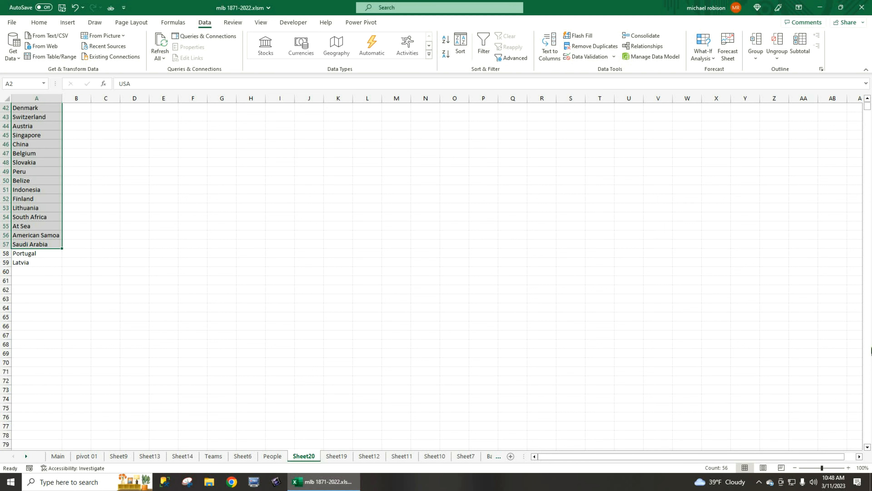
pyautogui.moveTo(868, 105); pyautogui.dragTo(867, 100)
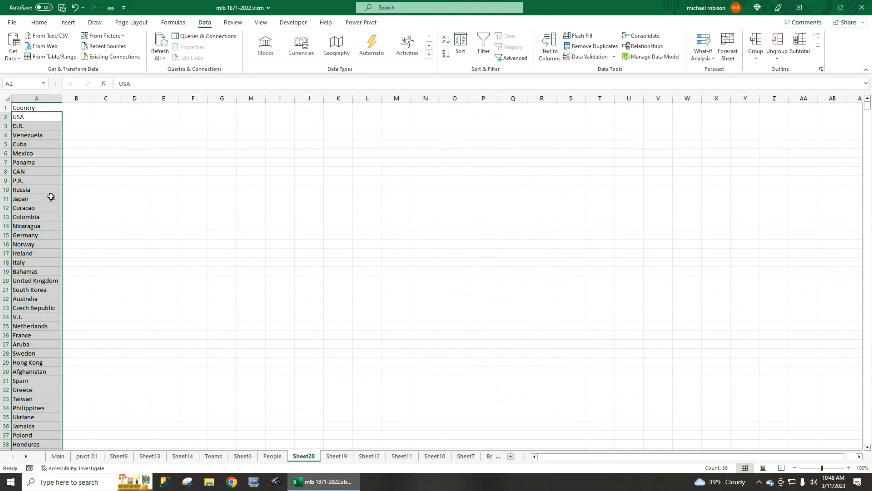
# Enter =COUNTIF(People!E:E, Sheet20!A2) in cell B2 to count the players born in the first listed country
pyautogui.click(79, 115)
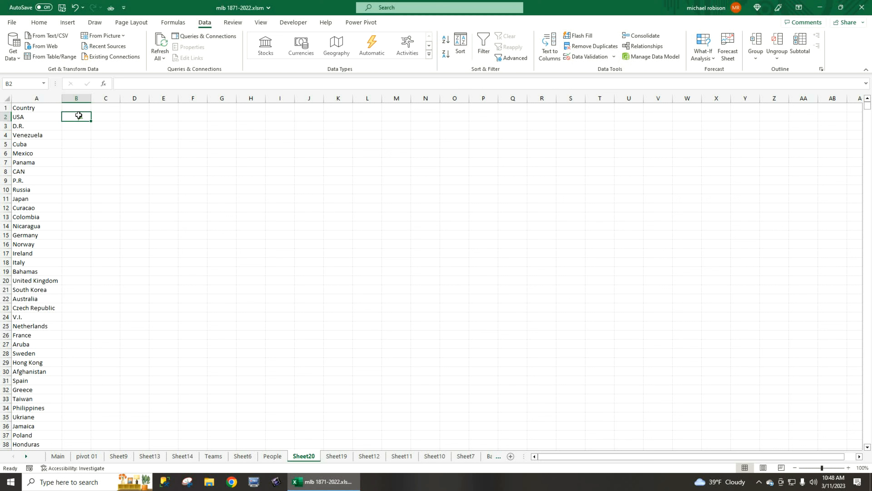
pyautogui.write('=C')
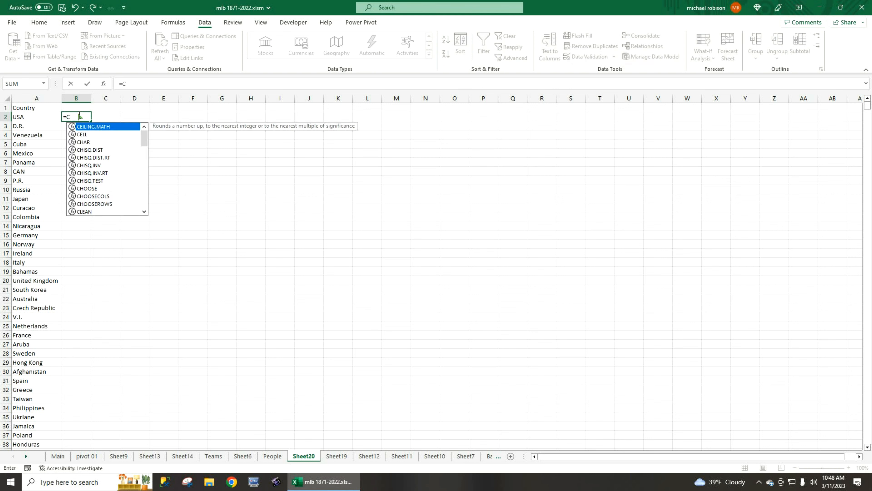
pyautogui.write('ounti')
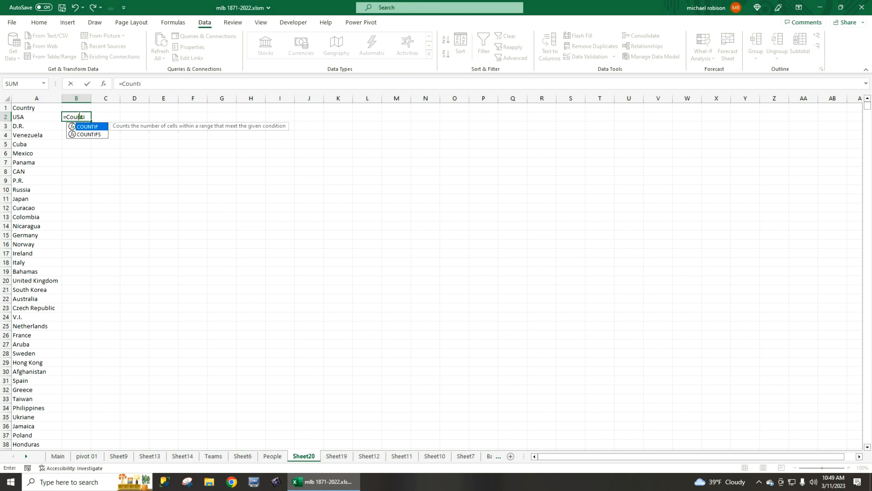
pyautogui.doubleClick(97, 129)
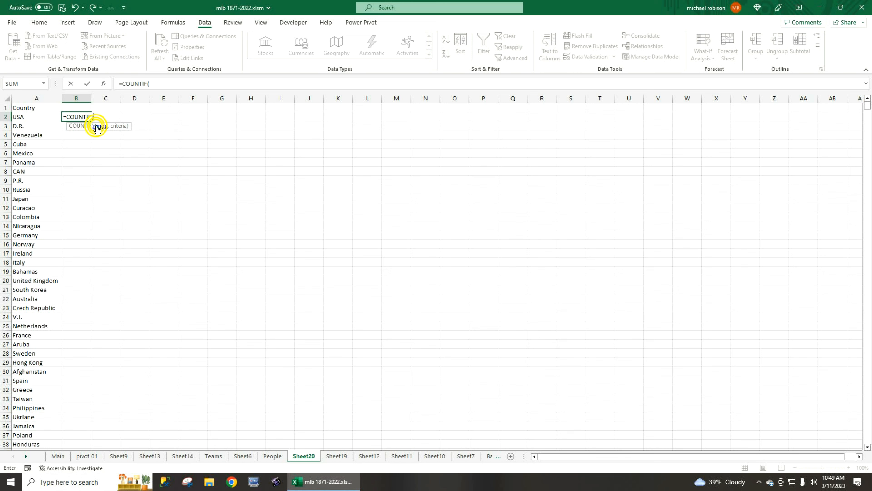
pyautogui.click(273, 456)
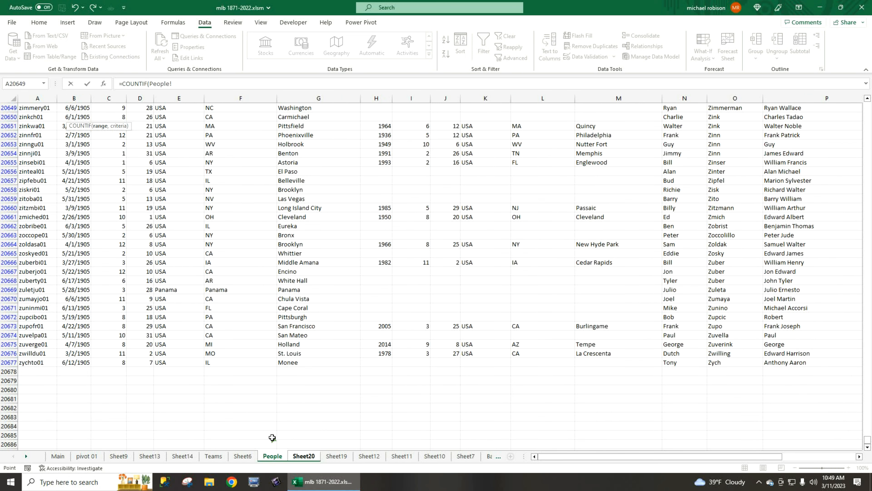
pyautogui.click(169, 99)
pyautogui.click(188, 84)
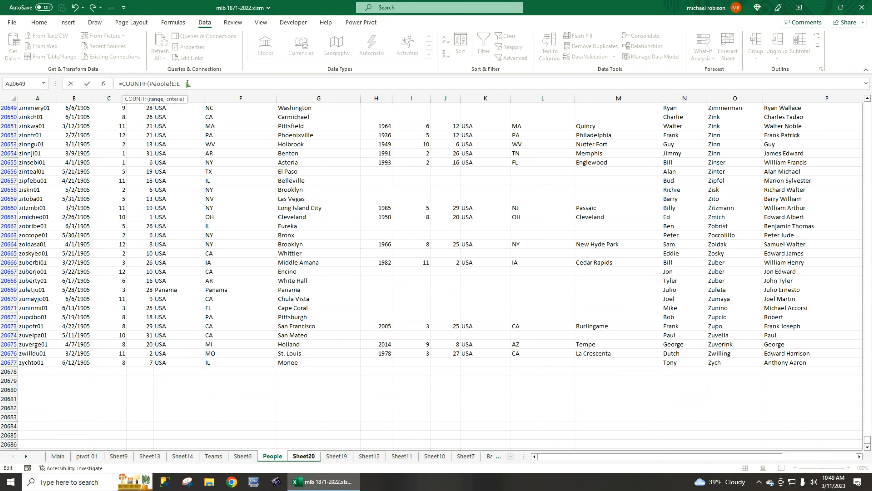
pyautogui.write(',')
pyautogui.click(301, 457)
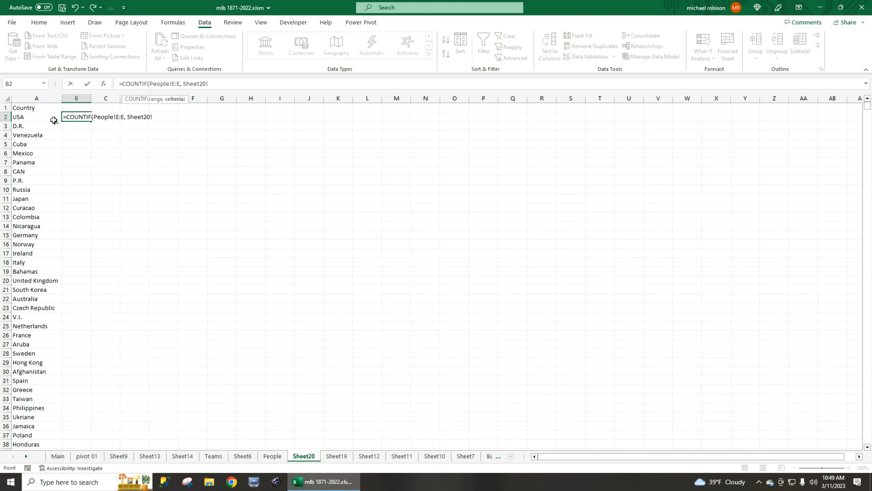
pyautogui.click(34, 115)
pyautogui.write(')')
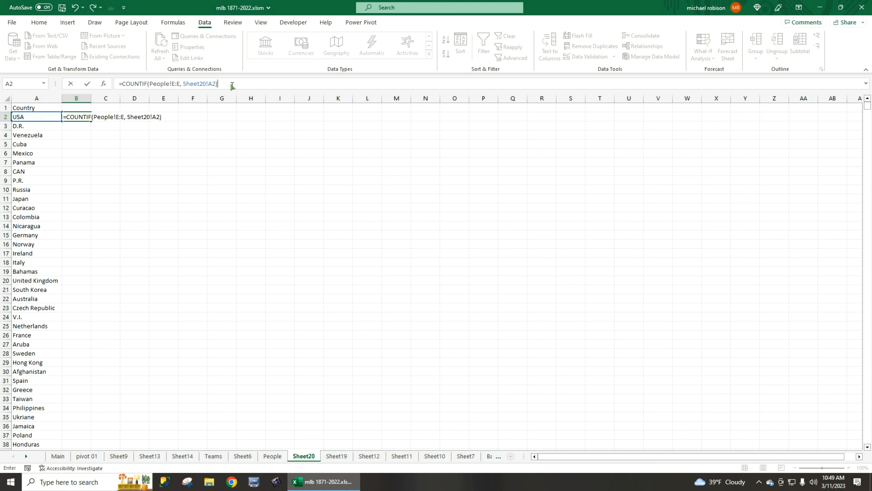
pyautogui.press('Return')
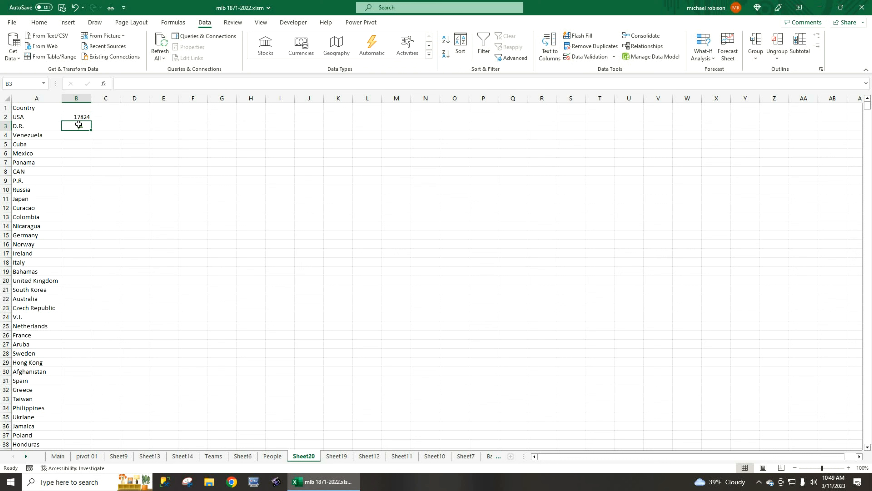
# Fill the COUNTIF formula in B2 down to B59 beside the last country and look through the counts
pyautogui.click(75, 116)
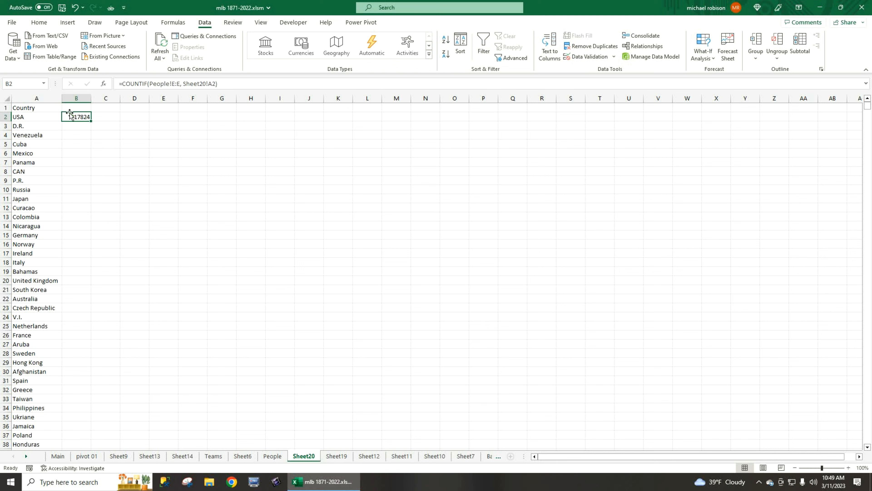
pyautogui.doubleClick(91, 120)
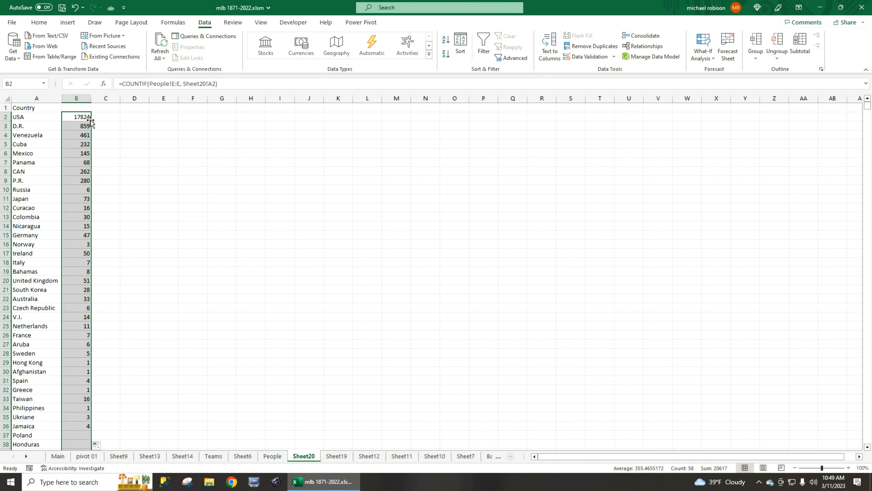
pyautogui.scroll(-14, 163, 291)
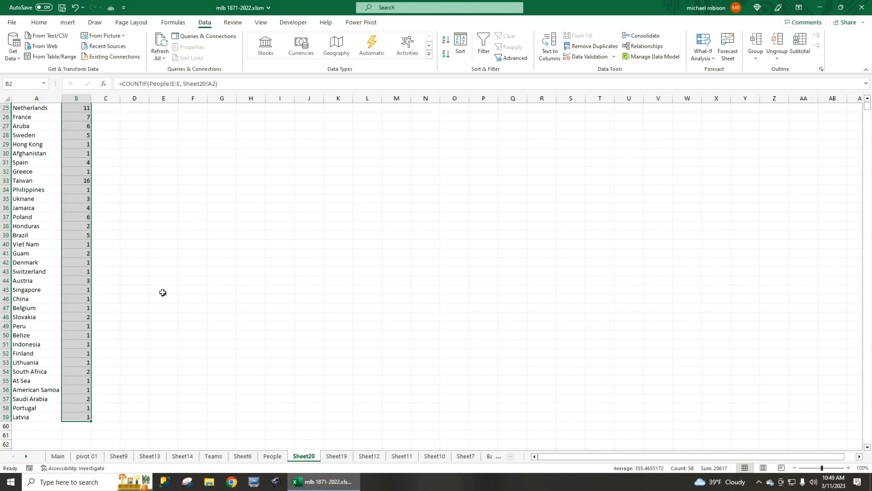
pyautogui.scroll(14, 163, 290)
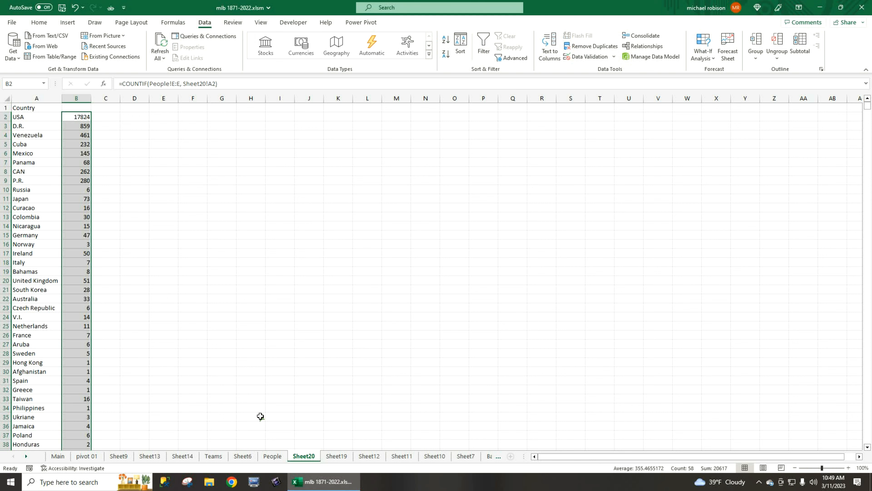
# Insert a PivotTable from the People sheet's column E on a new worksheet, with birthCountry in the rows and Count of birthCountry as values
pyautogui.click(272, 456)
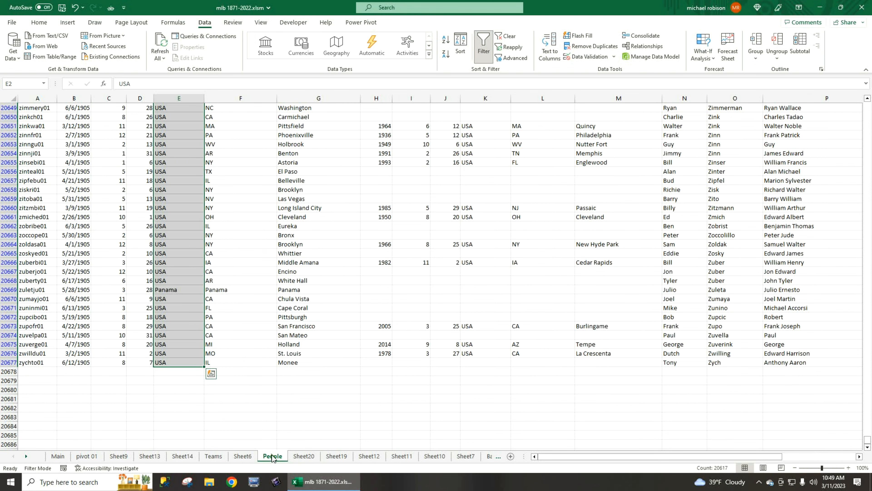
pyautogui.moveTo(868, 440); pyautogui.dragTo(841, 65)
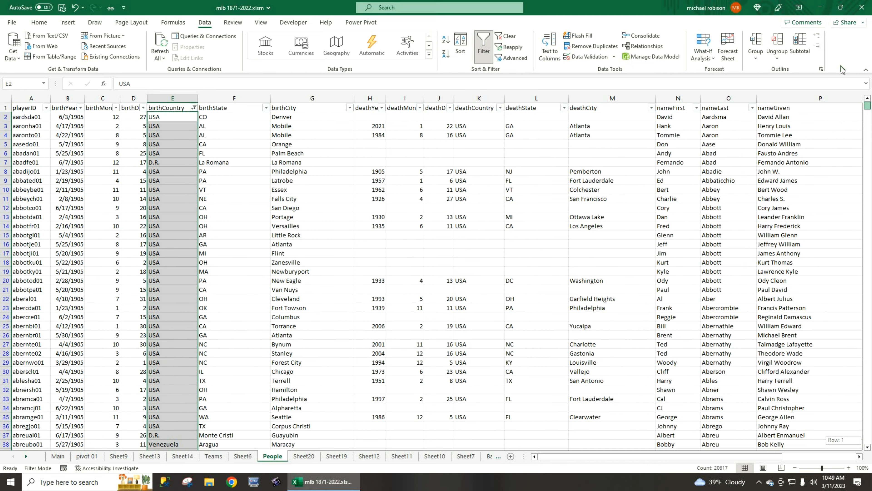
pyautogui.click(177, 99)
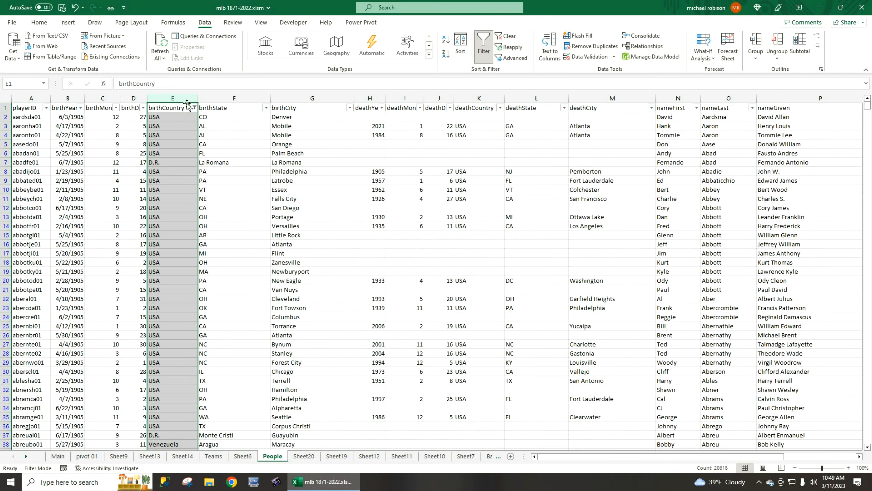
pyautogui.click(67, 22)
pyautogui.click(13, 39)
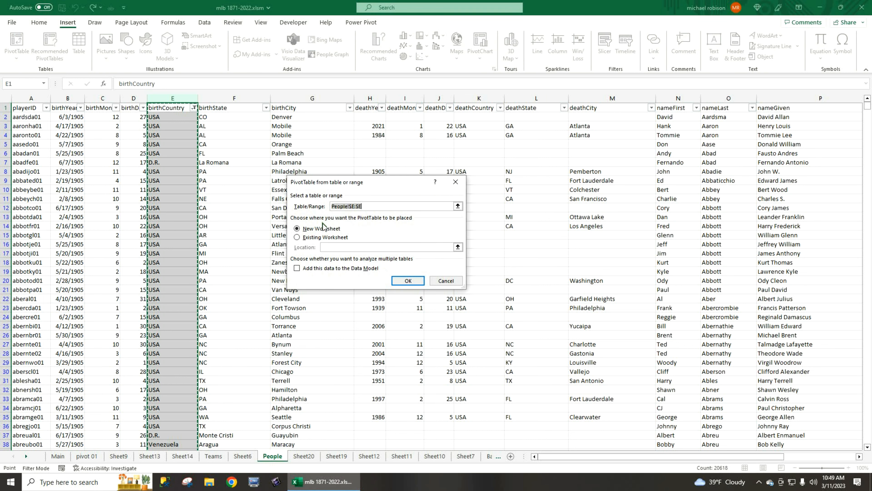
pyautogui.click(418, 283)
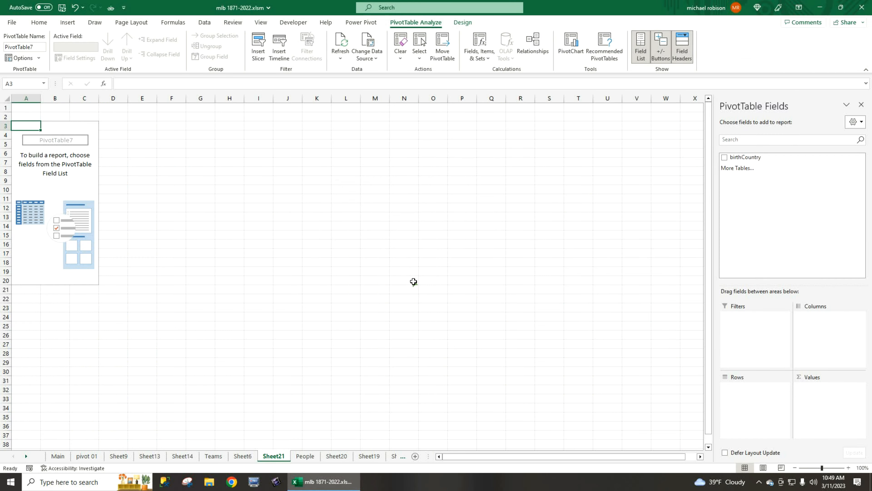
pyautogui.click(724, 157)
pyautogui.moveTo(758, 160); pyautogui.dragTo(817, 409)
# Sort the PivotTable's row labels in descending order by Count of birthCountry
pyautogui.click(57, 126)
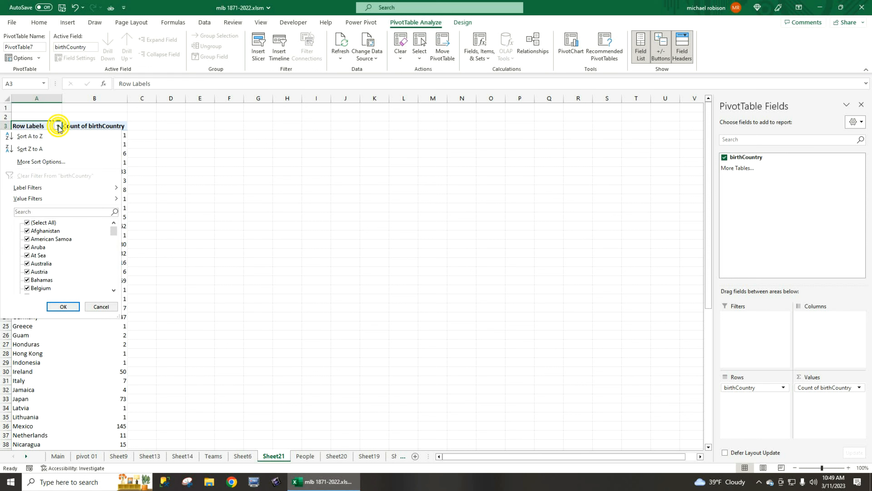
pyautogui.click(53, 161)
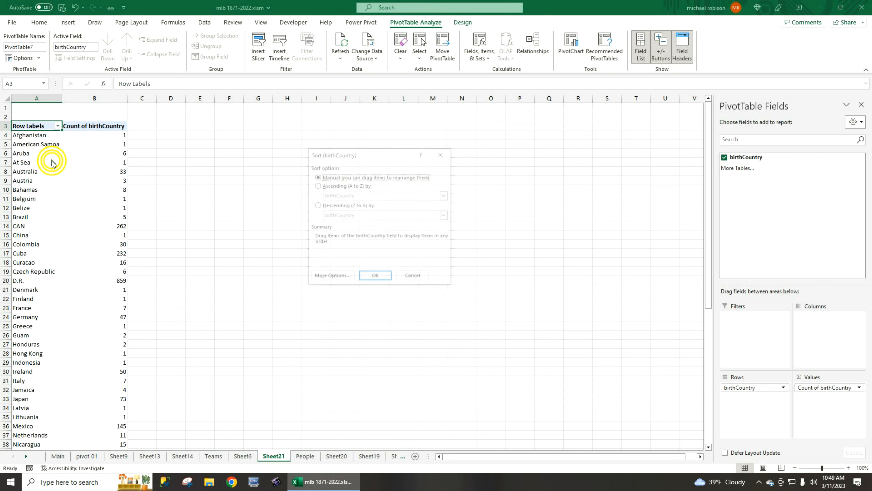
pyautogui.click(346, 207)
pyautogui.click(343, 215)
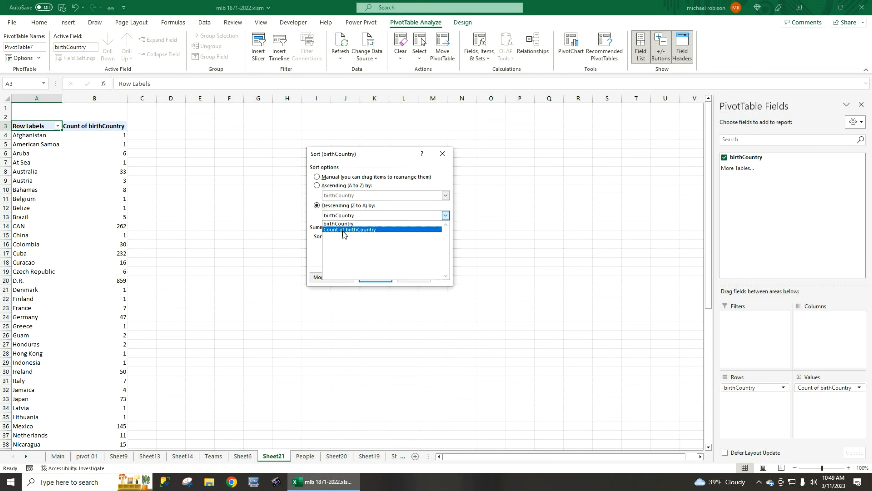
pyautogui.click(342, 229)
pyautogui.click(375, 276)
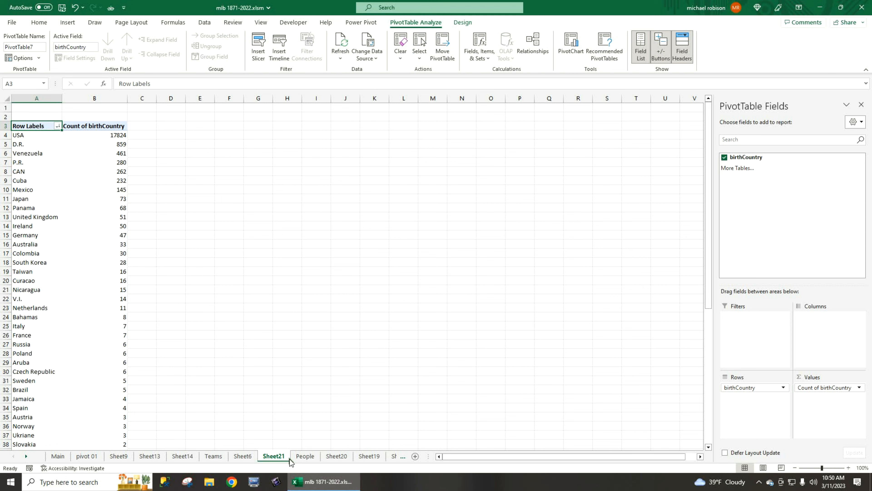
# Add test entries below the People sheet's birthCountry data by filling USA from E20677 down to E20690
pyautogui.click(336, 456)
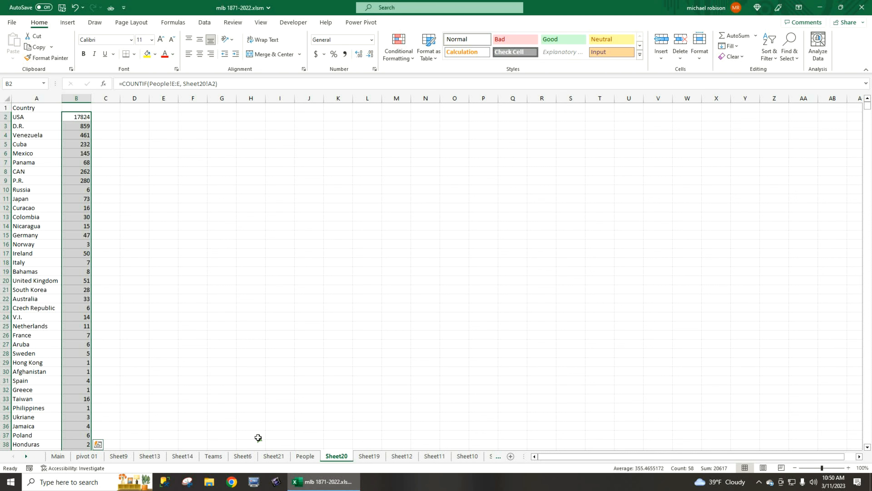
pyautogui.click(303, 456)
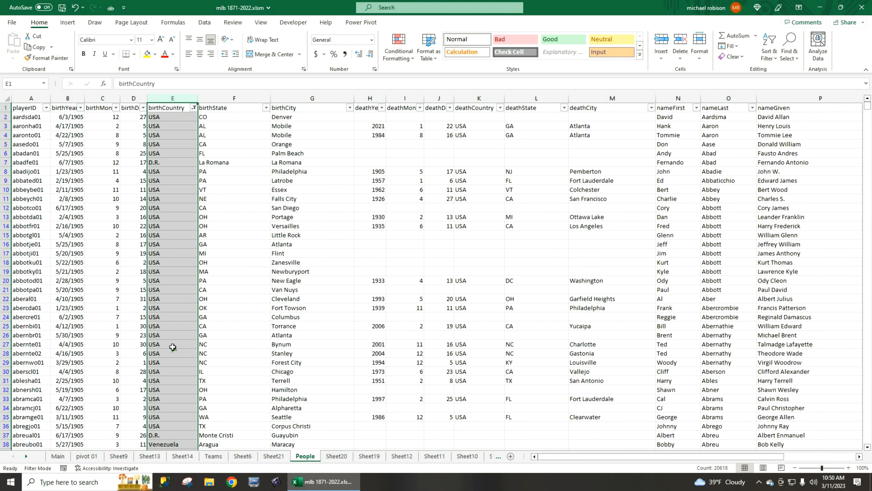
pyautogui.click(165, 336)
pyautogui.hotkey('ctrl', 'shift', 'Down')
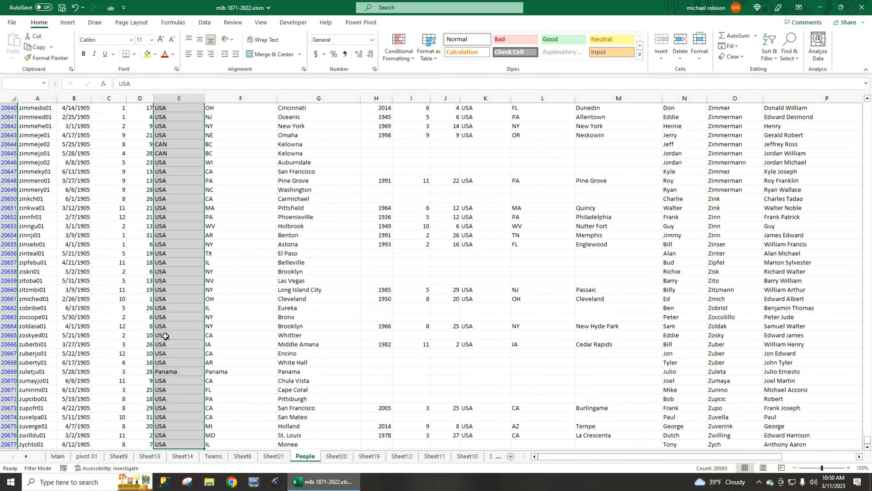
pyautogui.scroll(-6, 165, 336)
pyautogui.click(168, 315)
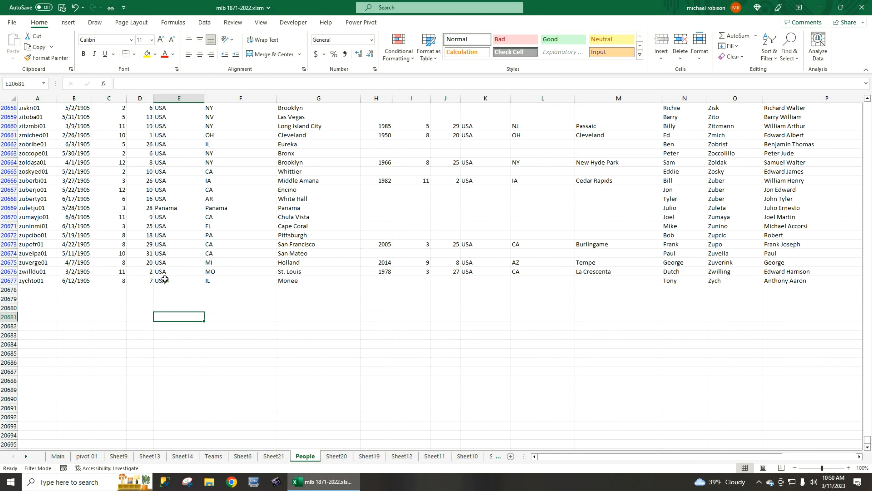
pyautogui.hotkey('ctrl', 'Up')
pyautogui.moveTo(204, 284); pyautogui.dragTo(190, 404)
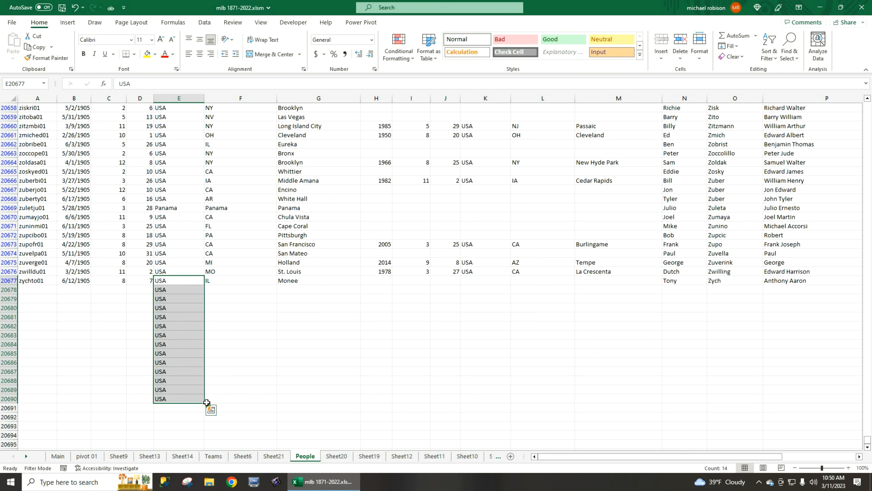
# Check the USA count on Sheet20, refresh the PivotTable on Sheet21 and compare the two counts
pyautogui.click(335, 457)
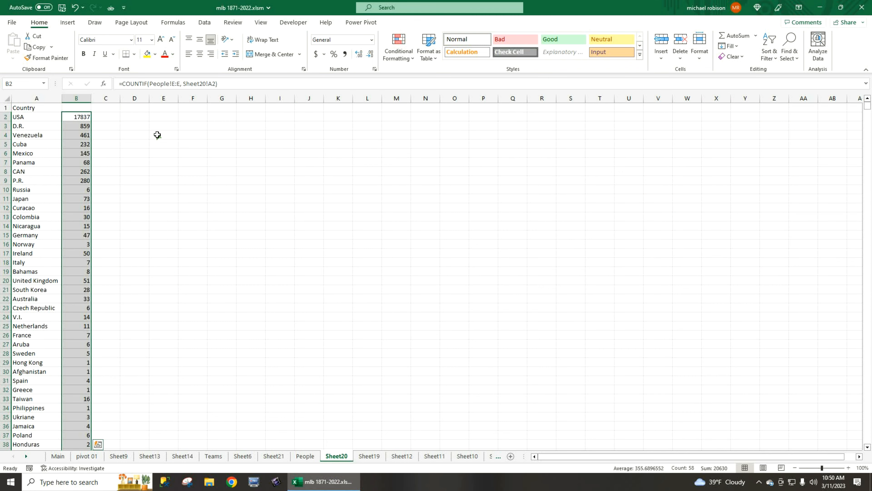
pyautogui.click(83, 119)
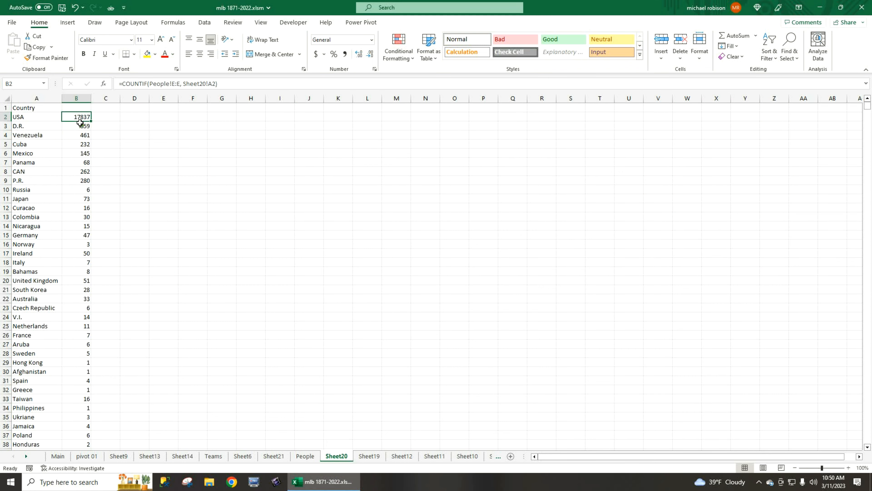
pyautogui.click(274, 456)
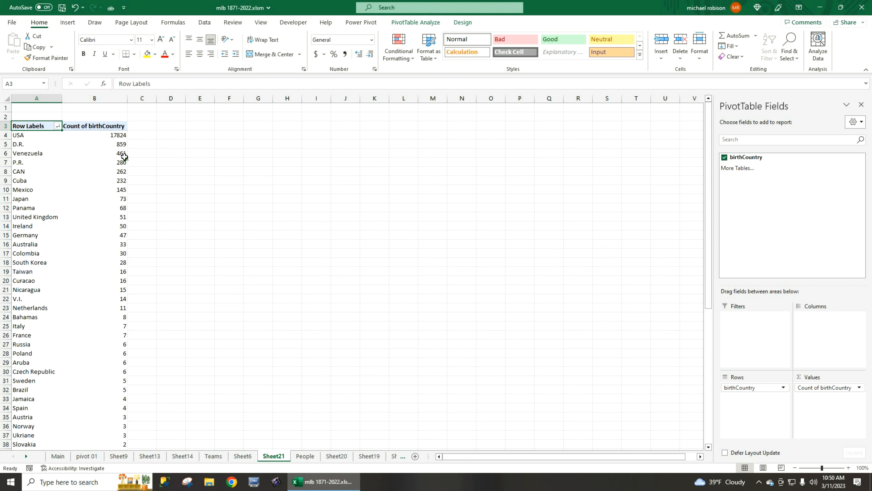
pyautogui.click(427, 25)
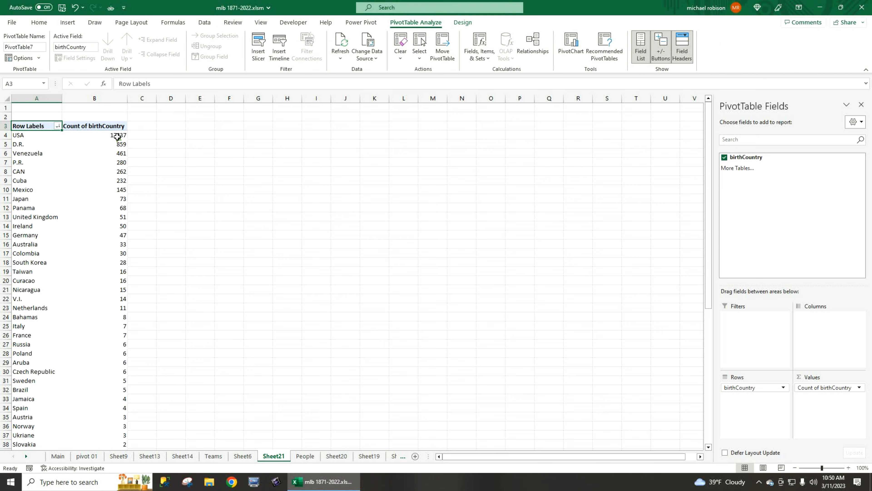
pyautogui.click(335, 457)
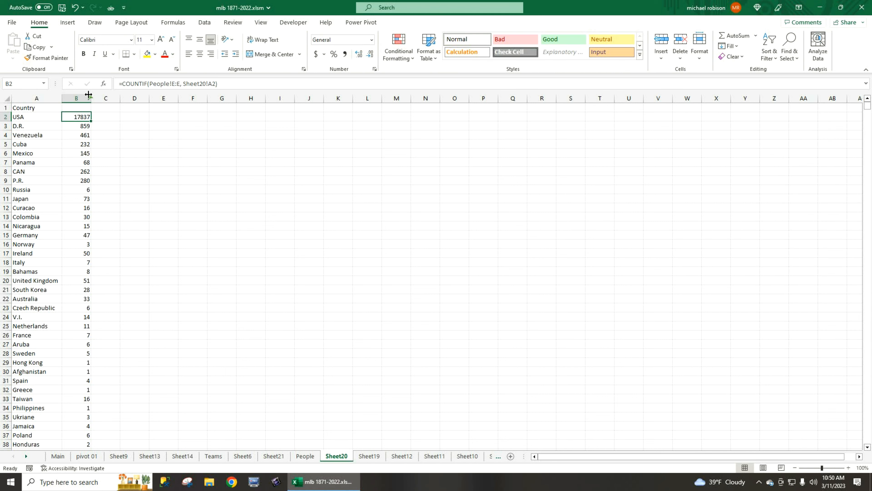
# Clear the added USA entries from E20678:E20690 on the People sheet
pyautogui.click(303, 456)
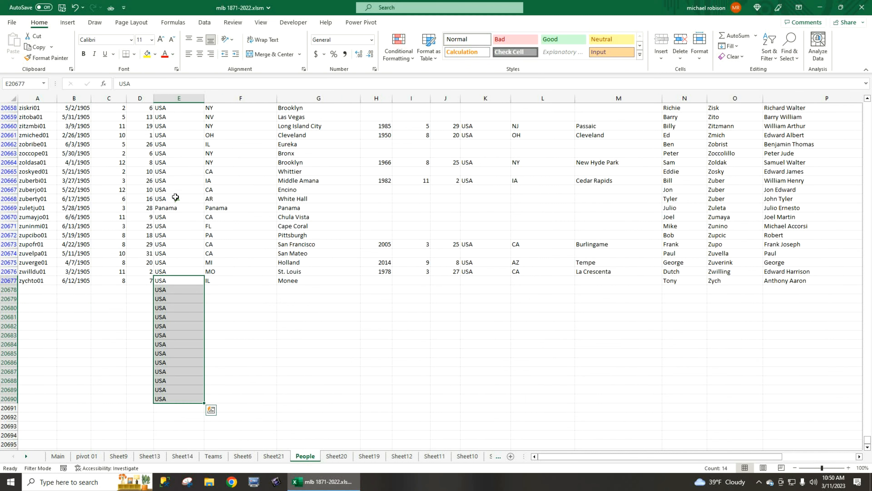
pyautogui.click(167, 91)
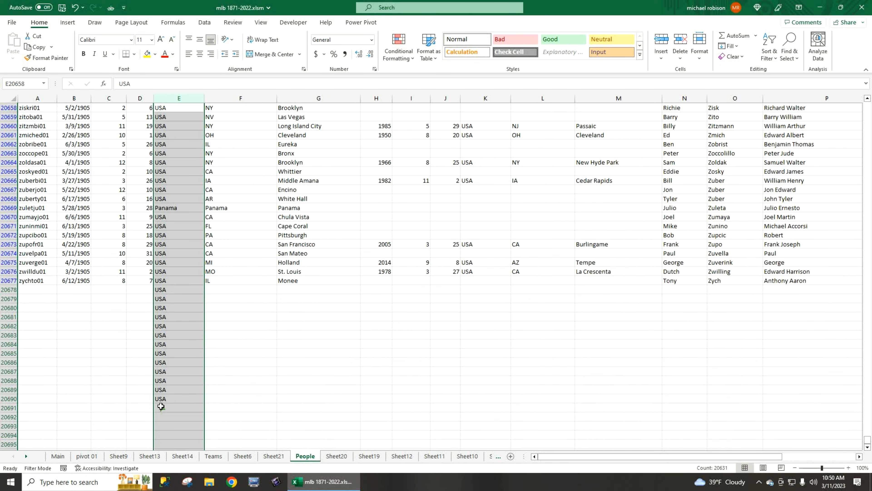
pyautogui.click(172, 408)
pyautogui.moveTo(205, 412); pyautogui.dragTo(185, 286)
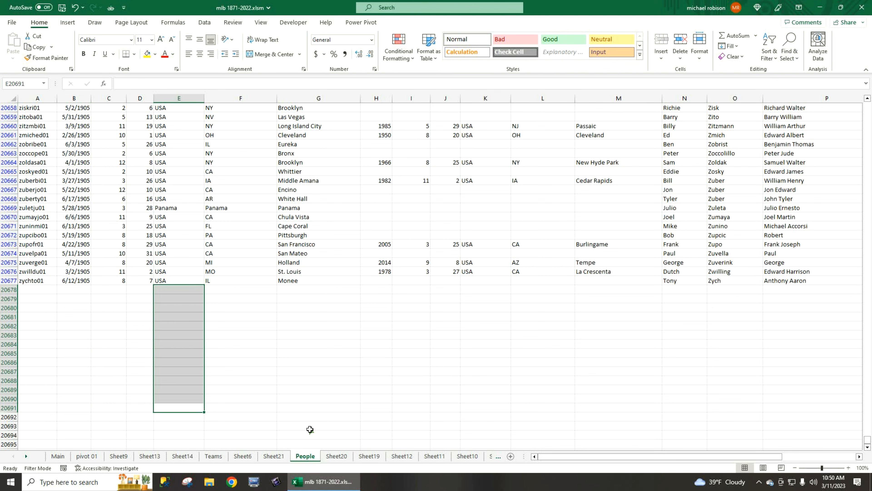
# Review the COUNTIF results on Sheet20, refresh the PivotTable on Sheet21 again and compare its counts with them
pyautogui.click(337, 456)
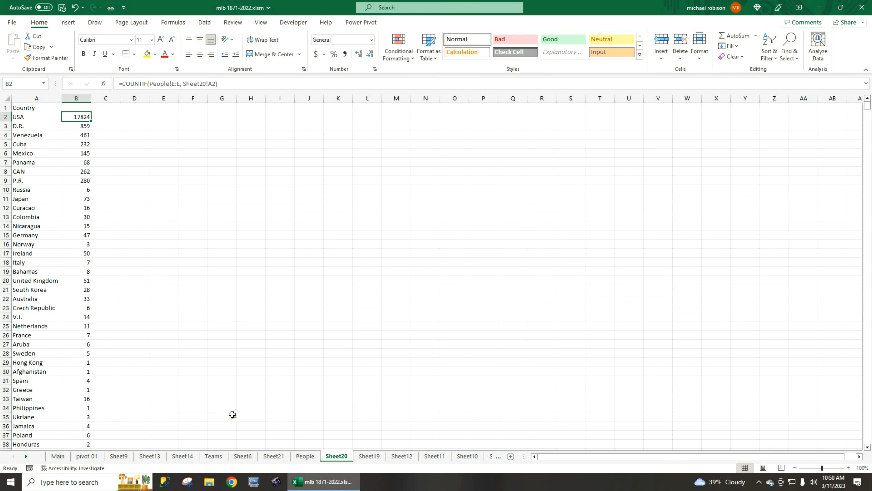
pyautogui.click(273, 455)
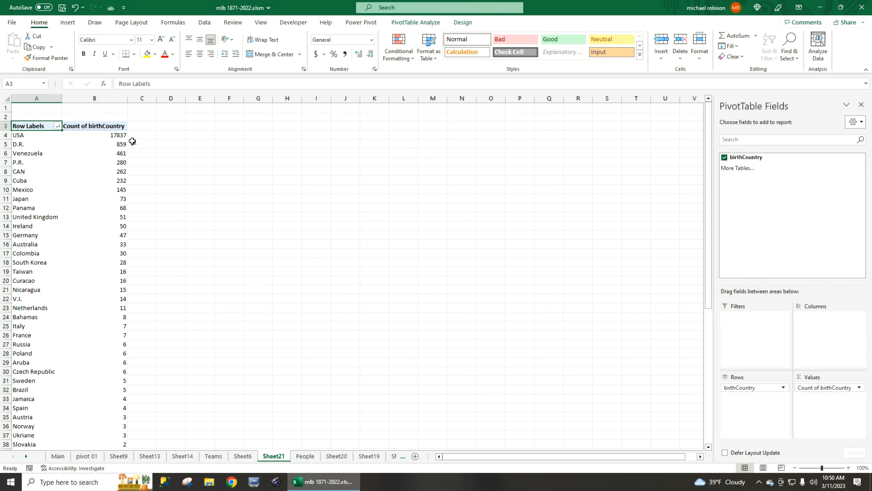
pyautogui.click(414, 22)
pyautogui.click(342, 43)
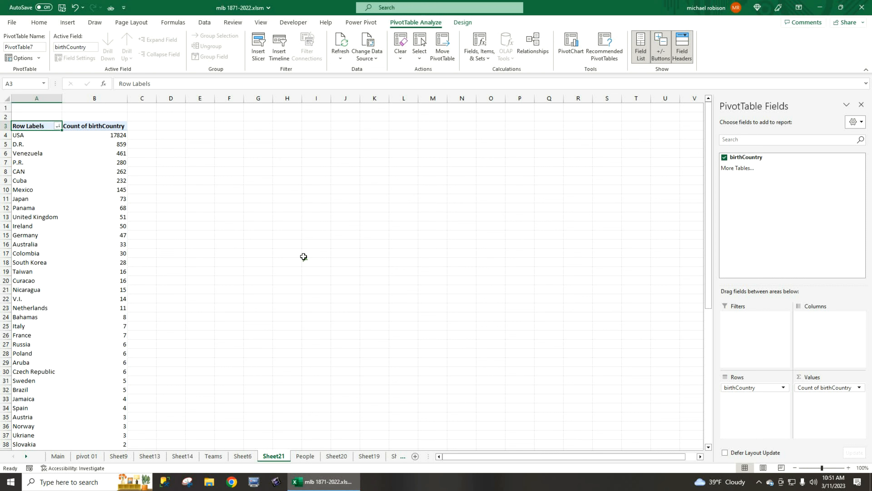
pyautogui.click(336, 455)
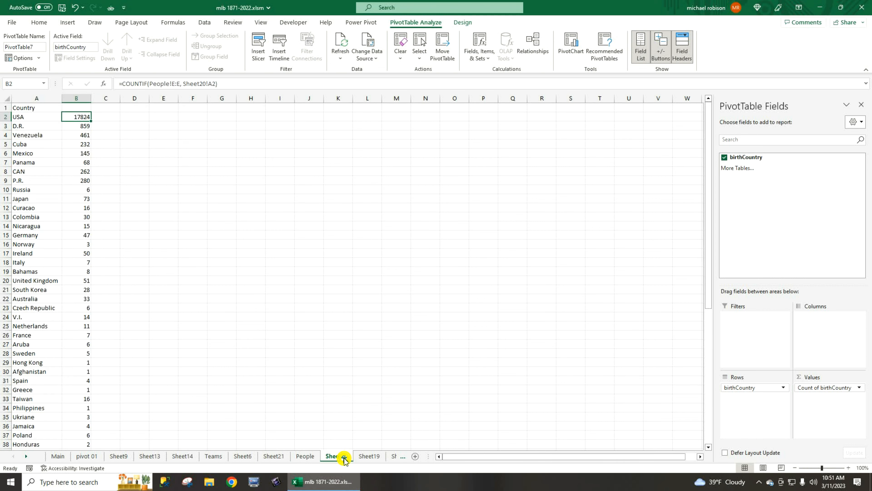
pyautogui.click(281, 456)
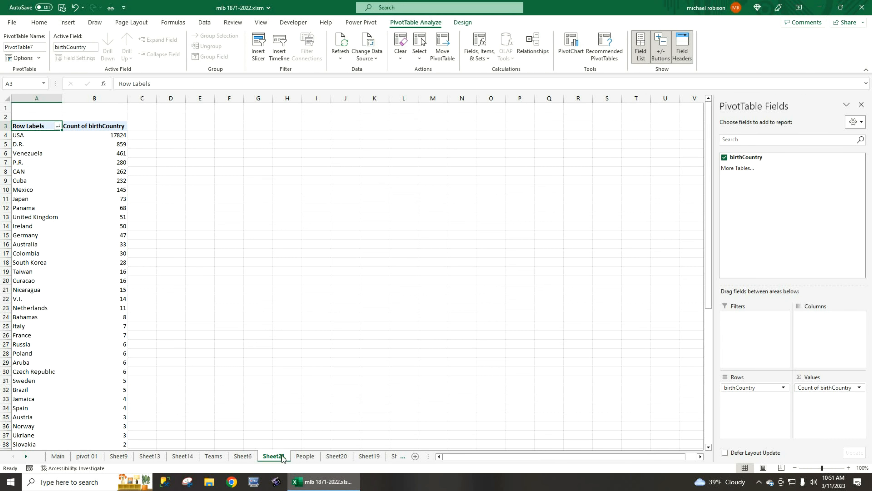
# Insert a filled map chart from the countries and their counts in A2:B59 on Sheet20
pyautogui.click(336, 455)
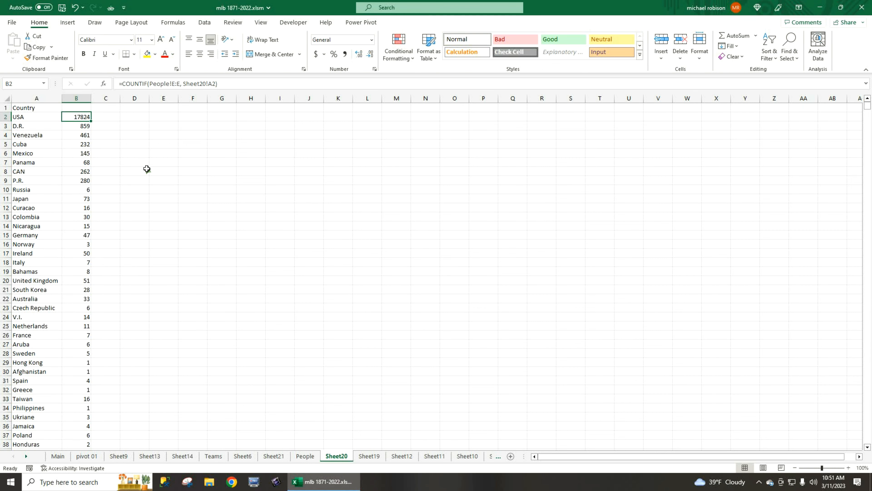
pyautogui.click(45, 117)
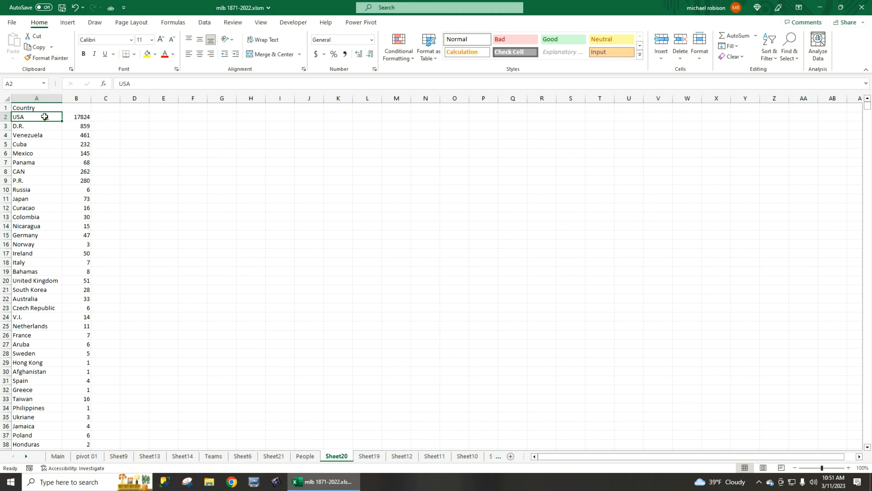
pyautogui.hotkey('shift', 'Right')
pyautogui.hotkey('ctrl', 'shift', 'Down')
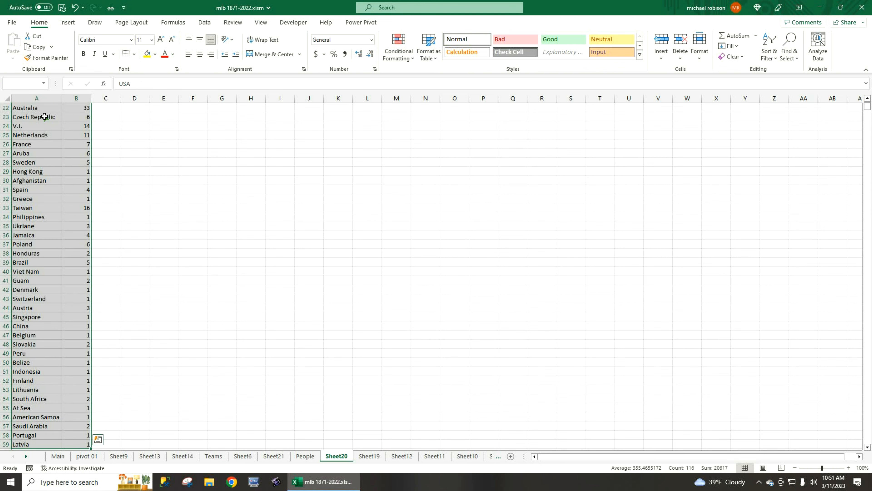
pyautogui.scroll(7, 123, 195)
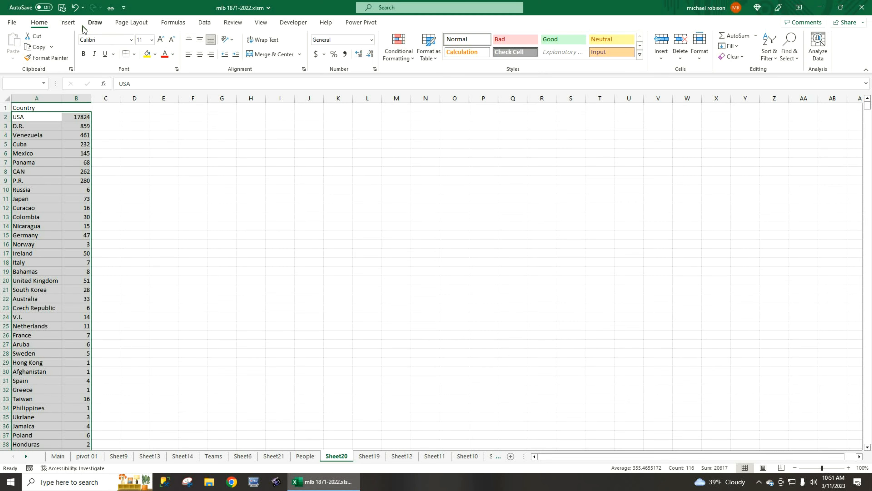
pyautogui.click(68, 22)
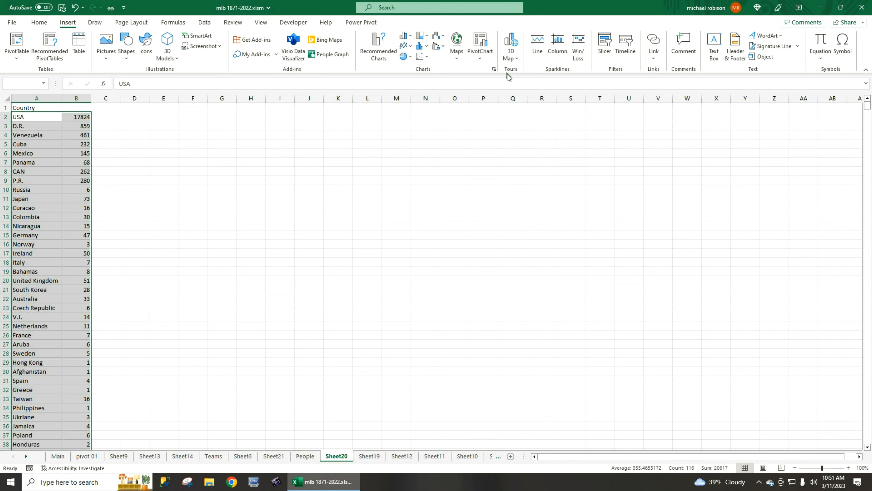
pyautogui.click(493, 69)
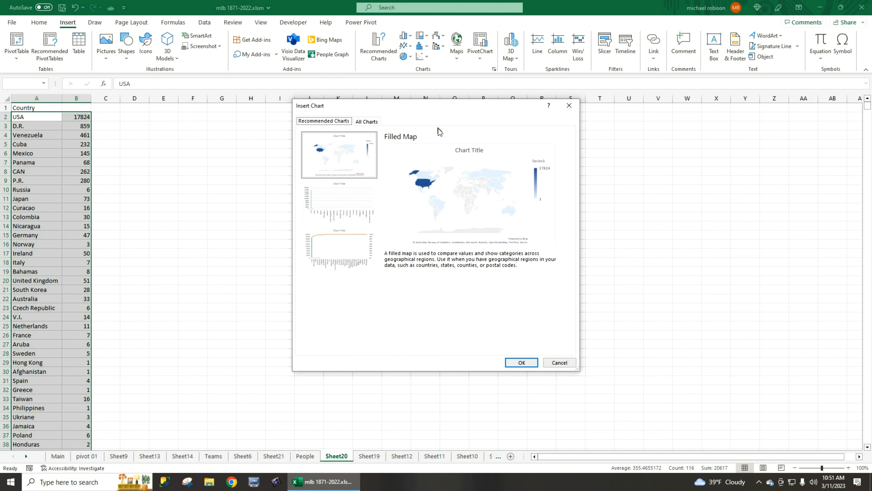
pyautogui.click(366, 121)
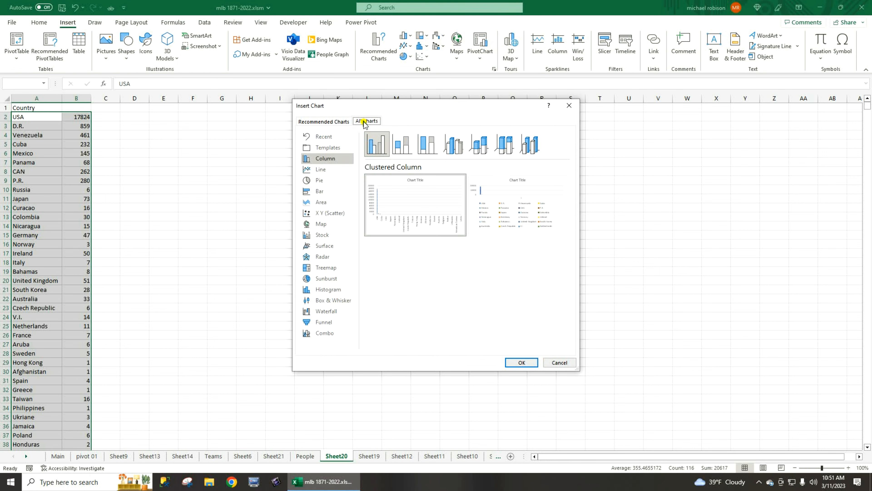
pyautogui.click(323, 225)
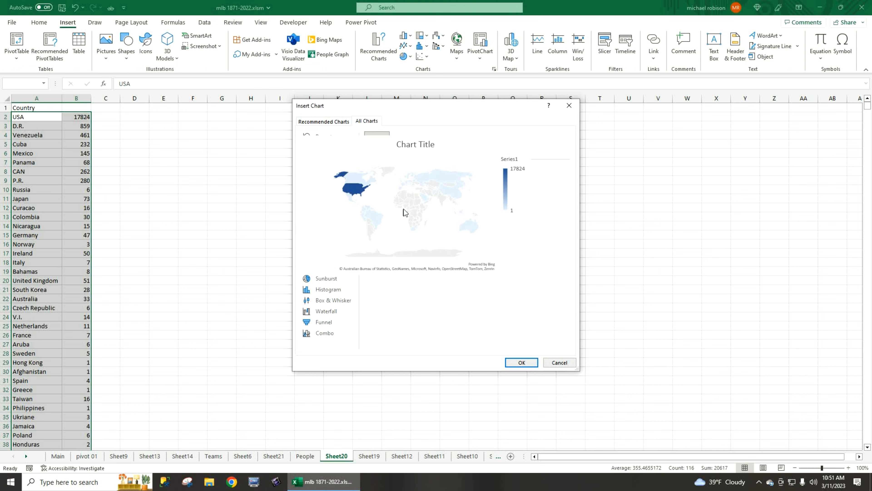
pyautogui.click(528, 364)
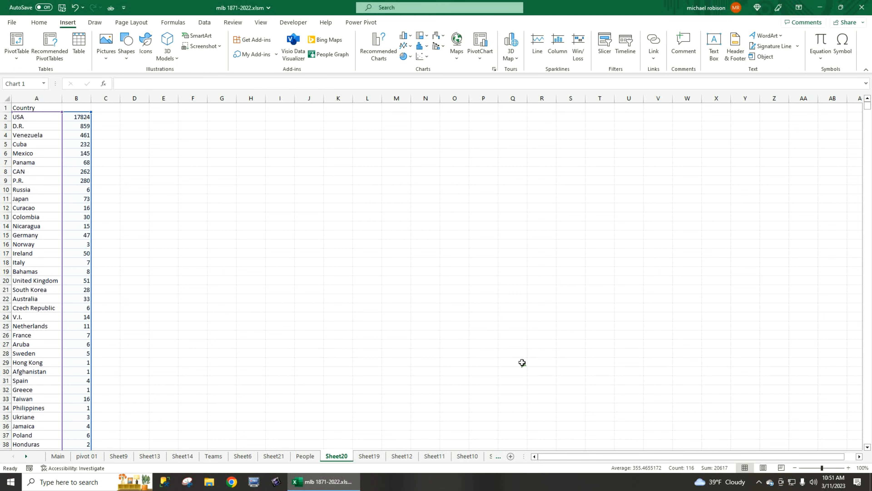
# Move the map chart beside the country list and enlarge it to span about columns C to T and rows 2 to 37
pyautogui.moveTo(393, 215); pyautogui.dragTo(164, 117)
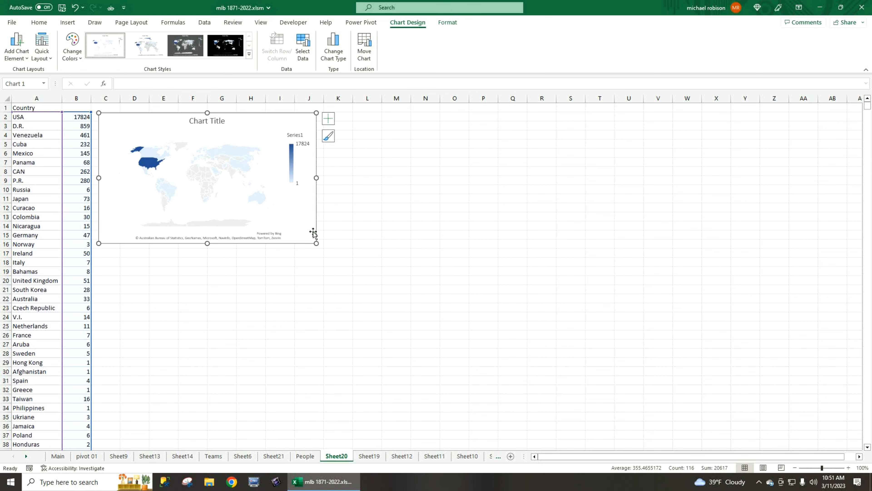
pyautogui.moveTo(316, 244); pyautogui.dragTo(618, 434)
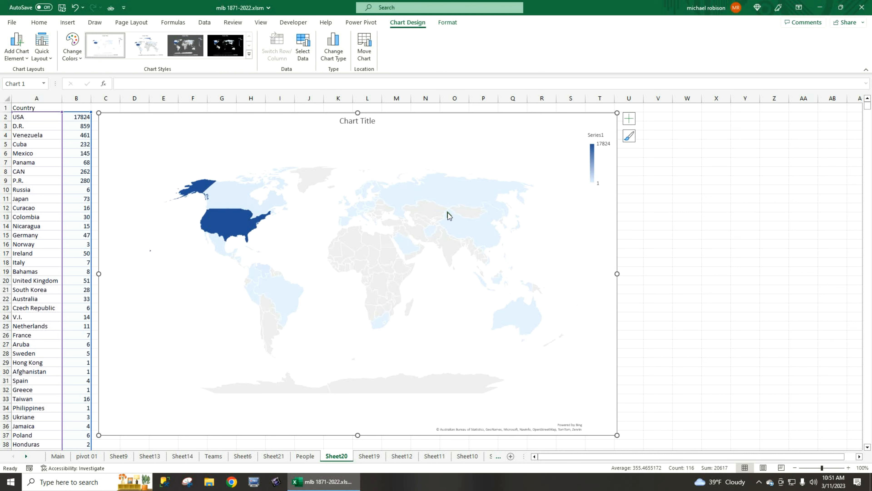
# Add data labels to the map chart's series so each country shows its player count
pyautogui.rightClick(451, 153)
pyautogui.click(485, 214)
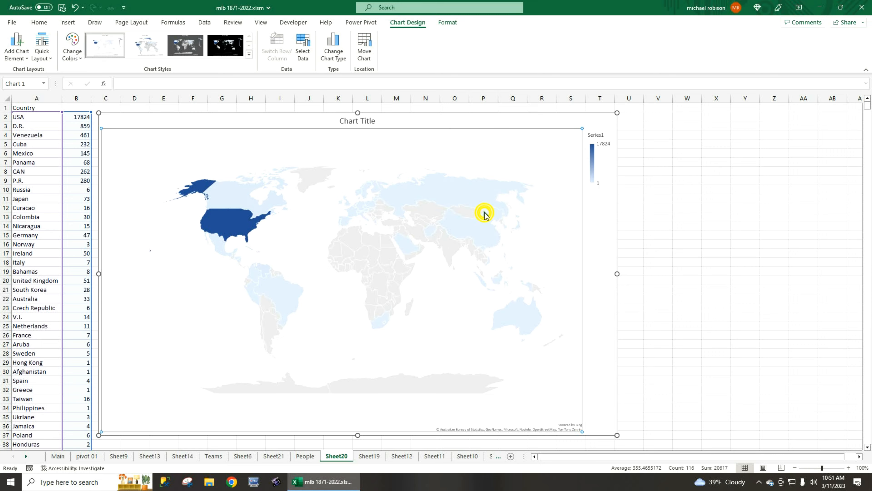
pyautogui.click(451, 297)
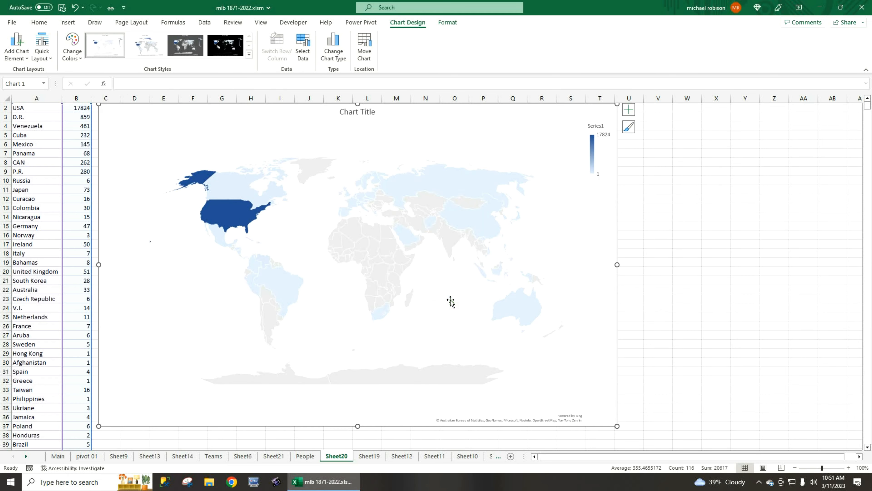
pyautogui.rightClick(452, 132)
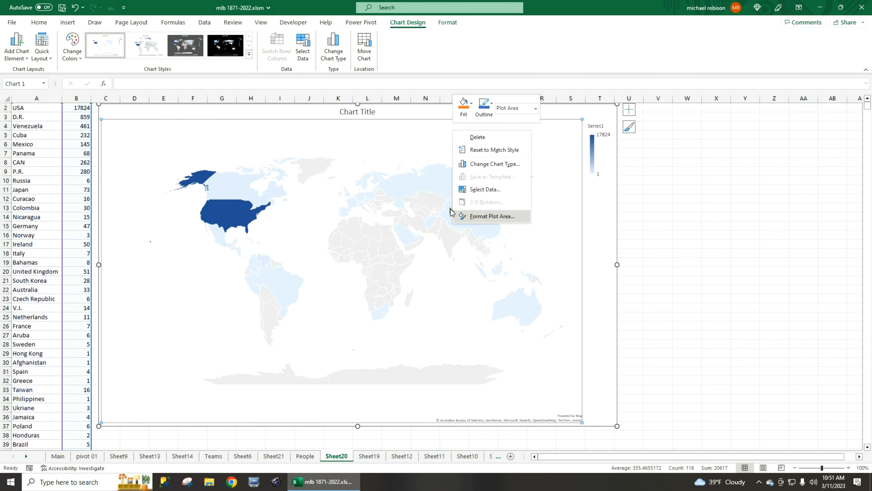
pyautogui.click(416, 172)
pyautogui.rightClick(416, 172)
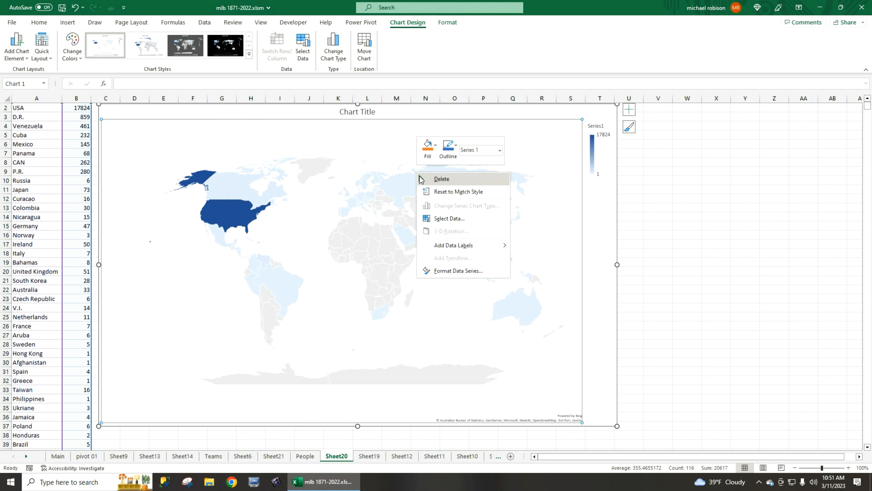
pyautogui.click(445, 247)
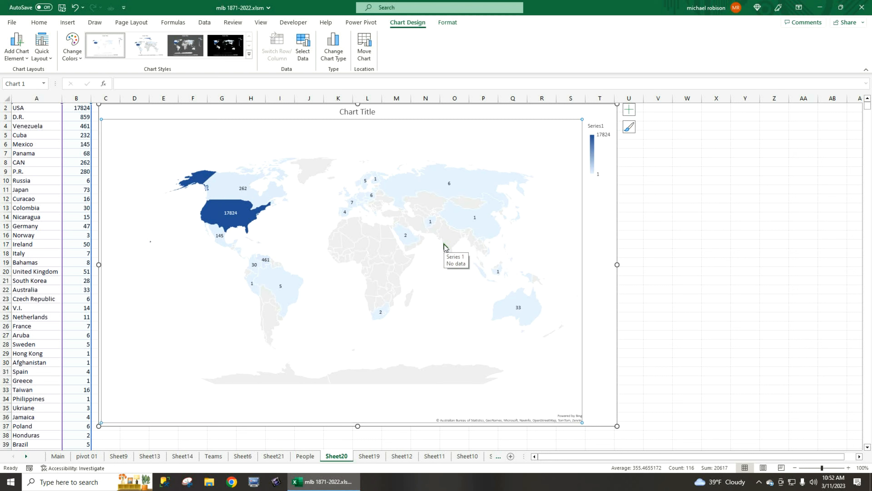